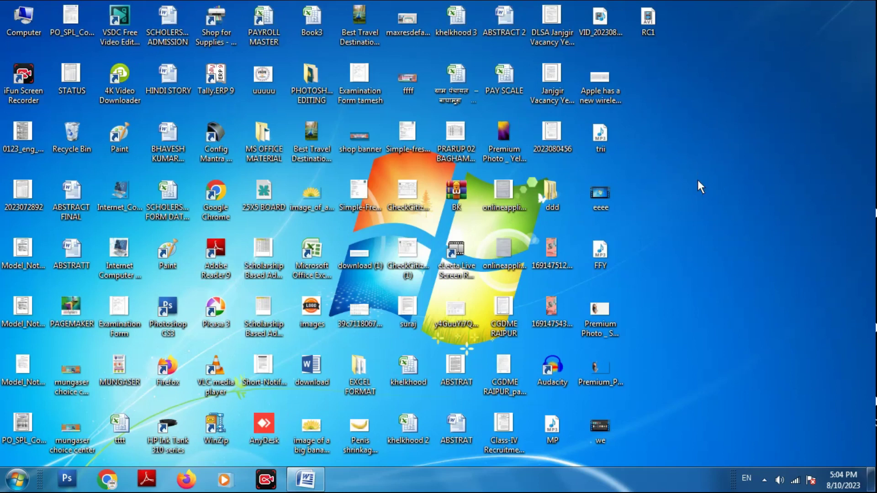
# Step: Set the desktop icons to the large icon size
pyautogui.rightClick(700, 137)
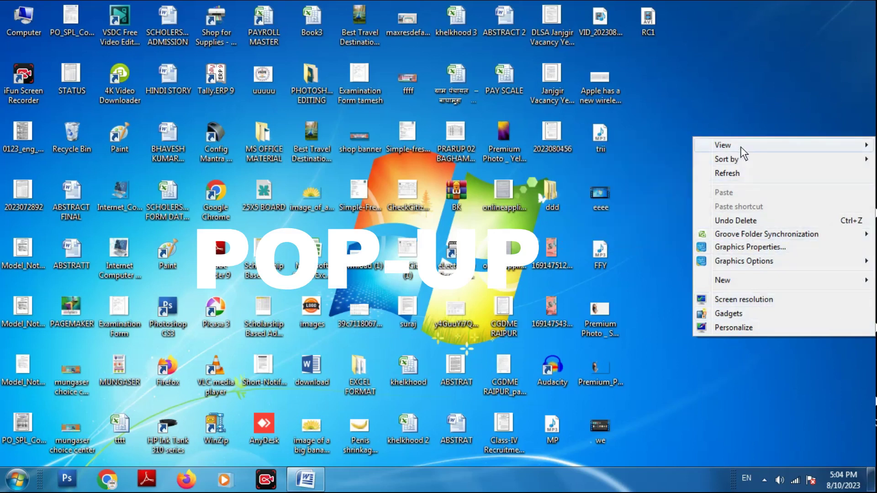
pyautogui.moveTo(753, 266)
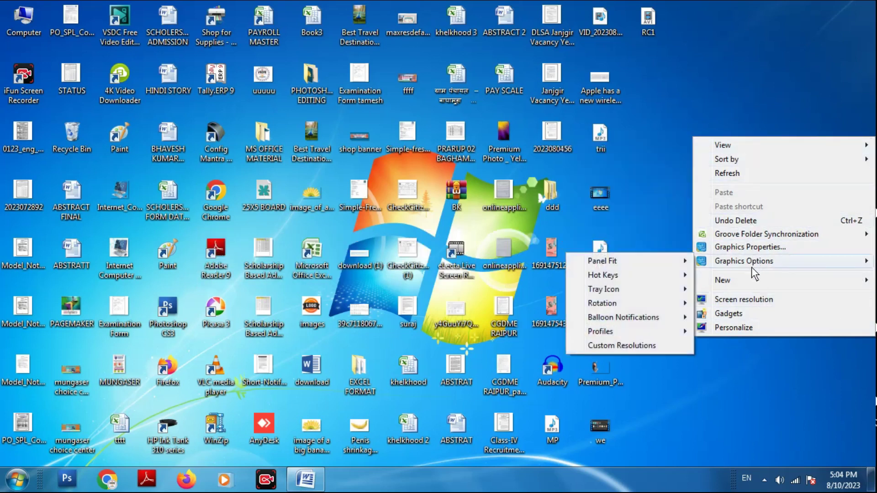
pyautogui.moveTo(748, 160)
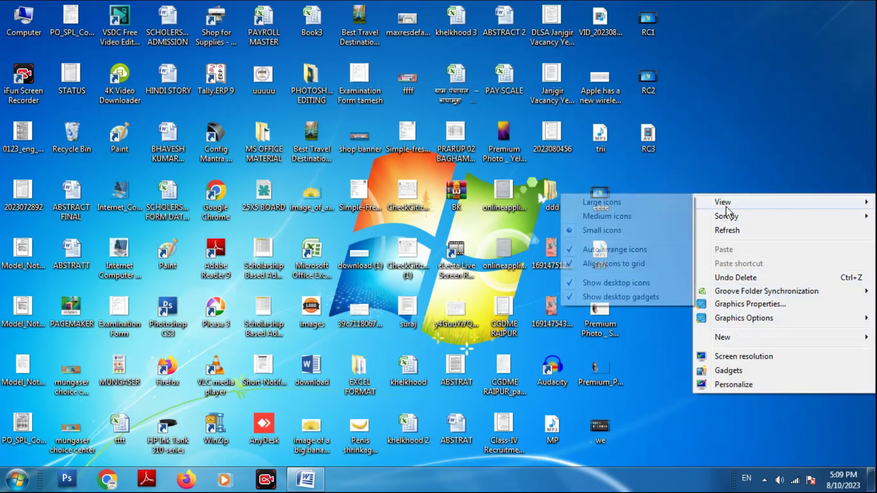
pyautogui.moveTo(726, 217)
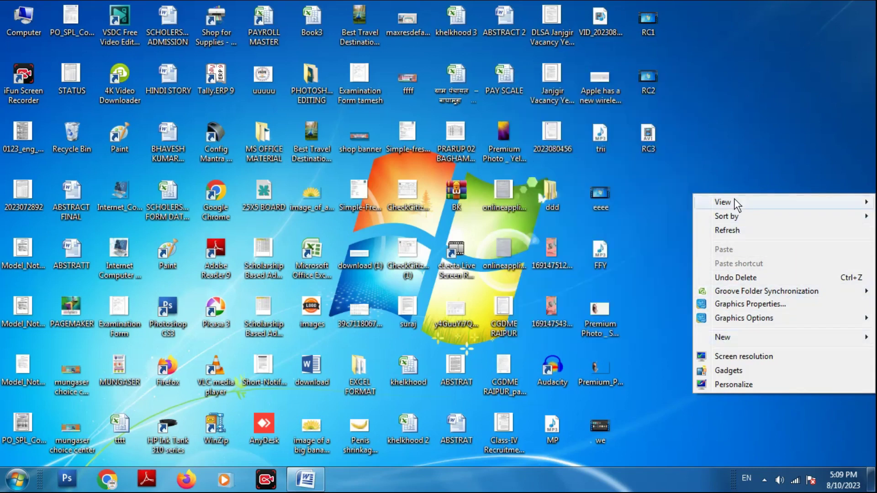
pyautogui.moveTo(734, 199)
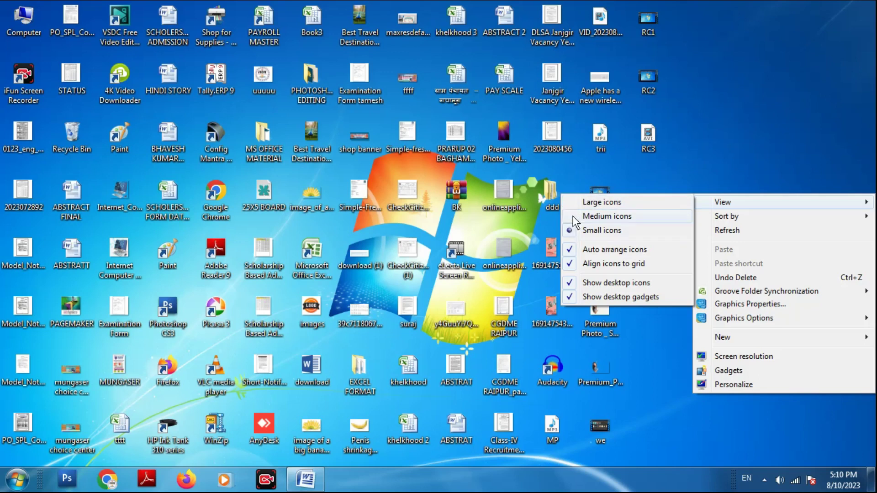
pyautogui.click(594, 202)
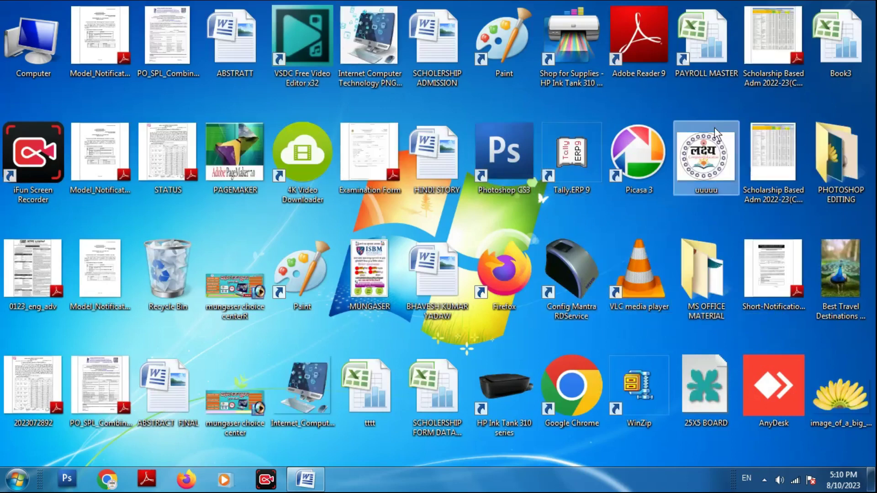
# Step: Change the desktop icons to the medium icon size
pyautogui.rightClick(59, 96)
pyautogui.moveTo(91, 108)
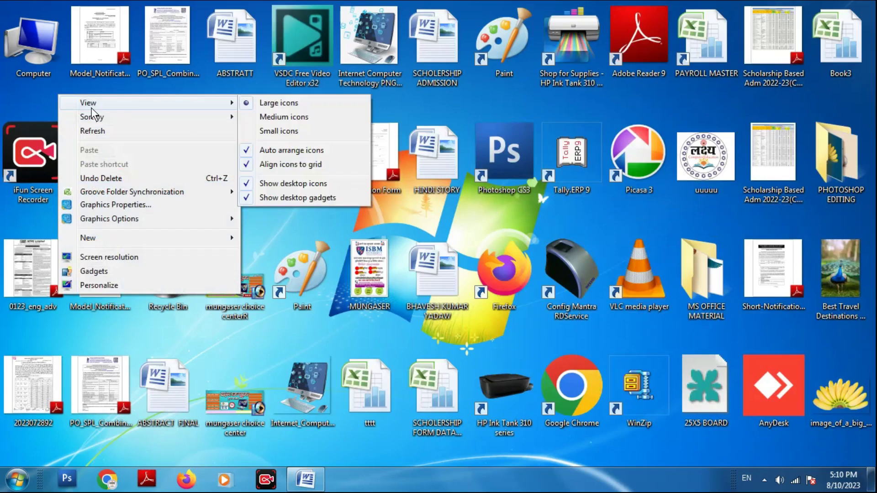
pyautogui.click(271, 115)
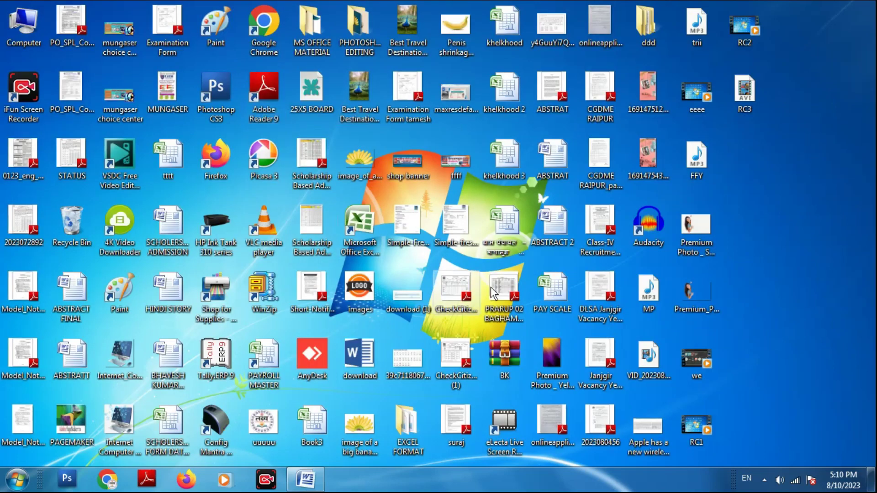
# Step: Change the desktop icons to the small icon size
pyautogui.rightClick(804, 182)
pyautogui.moveTo(757, 190)
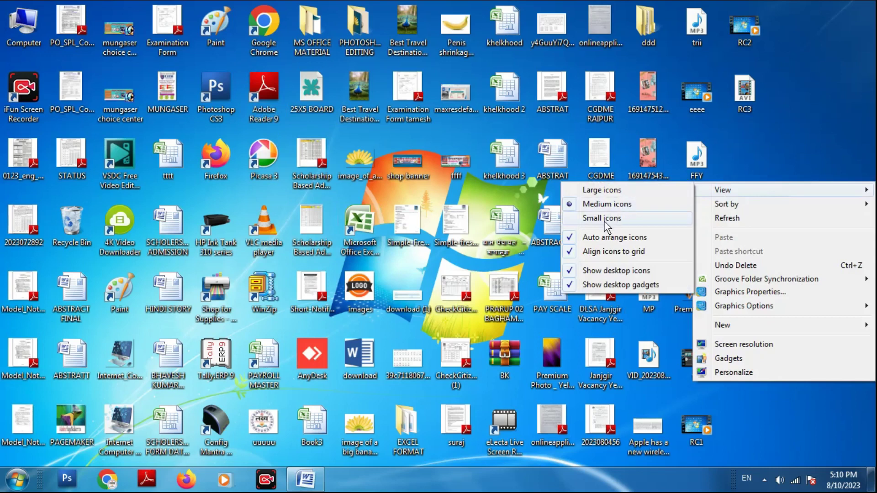
pyautogui.click(604, 221)
pyautogui.rightClick(721, 172)
pyautogui.moveTo(727, 181)
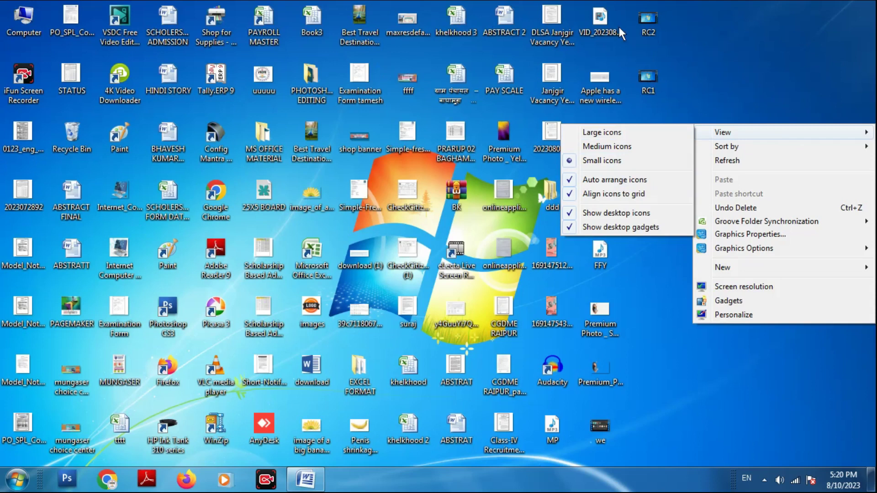
pyautogui.moveTo(601, 16); pyautogui.dragTo(713, 128)
pyautogui.click(648, 135)
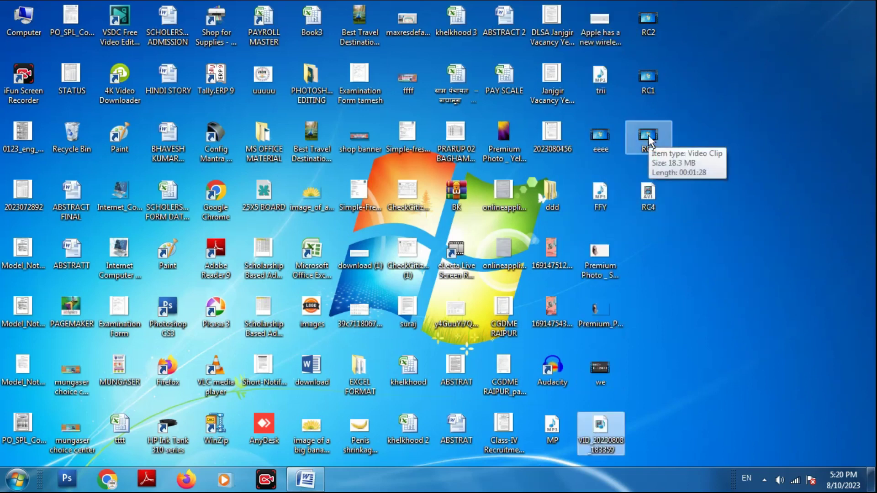
pyautogui.moveTo(648, 135); pyautogui.dragTo(751, 79)
pyautogui.moveTo(816, 43); pyautogui.dragTo(861, 258)
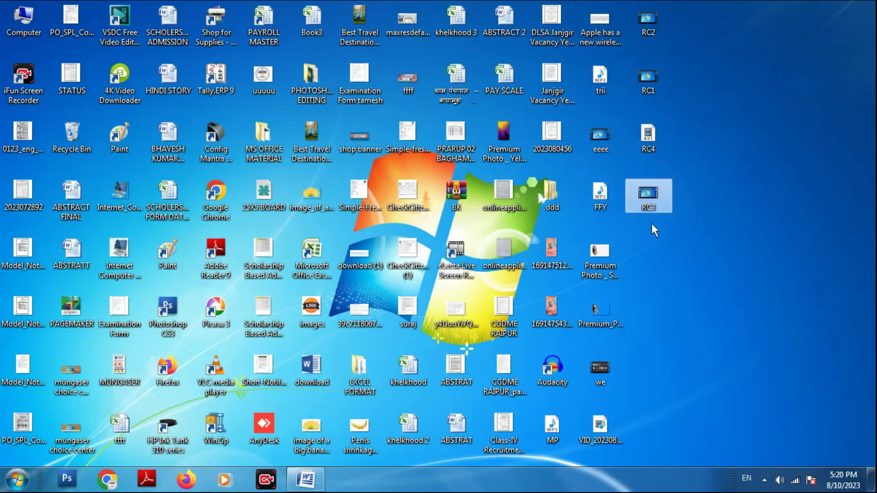
# Step: Turn off automatic arrangement of the desktop icons
pyautogui.rightClick(741, 82)
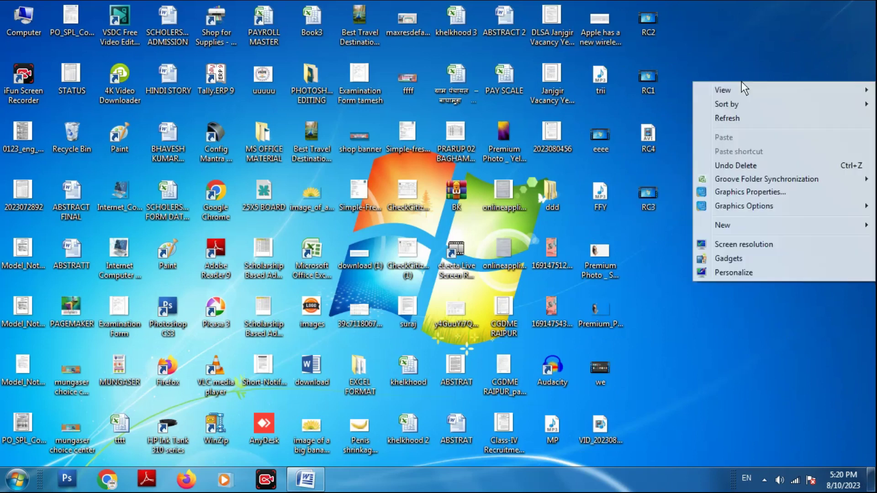
pyautogui.moveTo(733, 88)
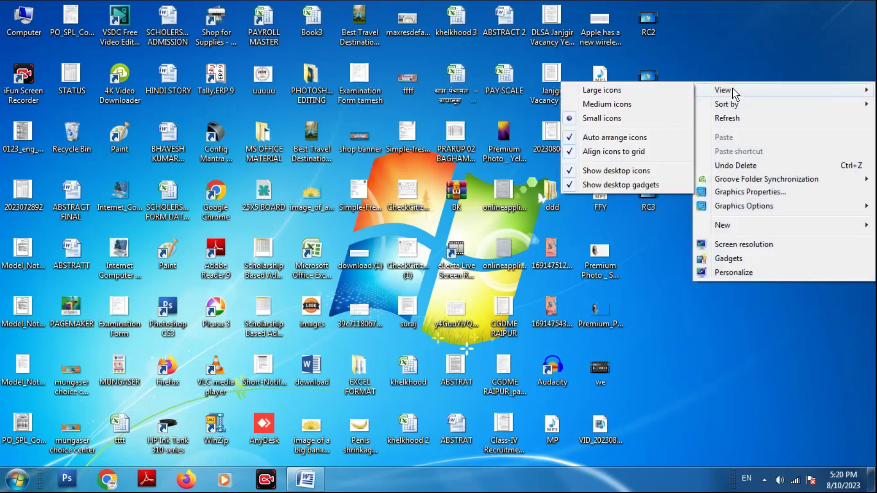
pyautogui.click(604, 139)
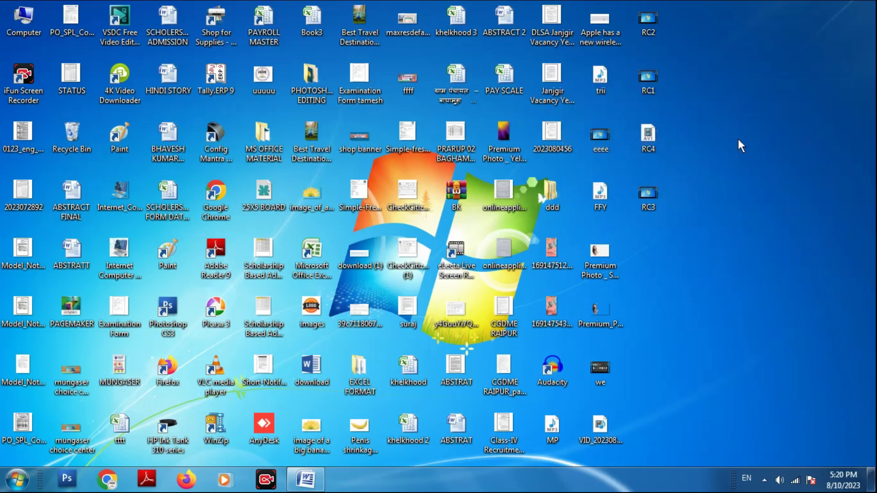
pyautogui.rightClick(724, 72)
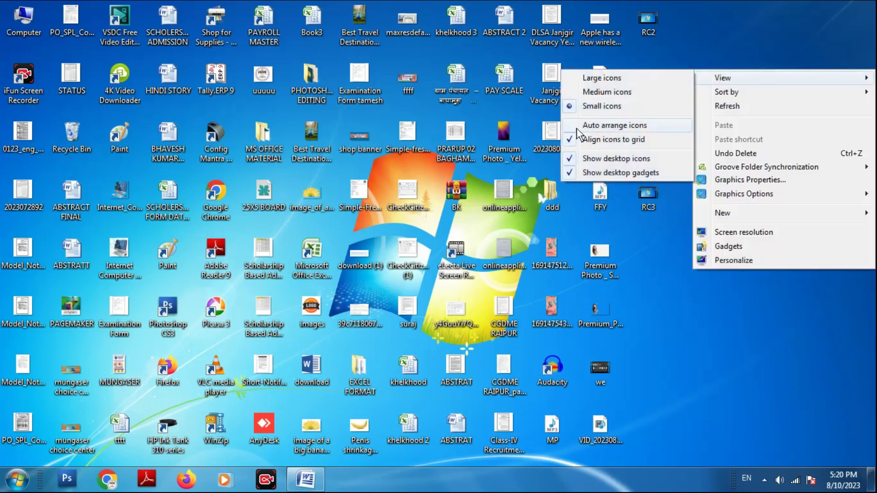
pyautogui.click(597, 126)
# Step: Move the Simple-fresher-resume-format-3, FFY and Premium Photo smiling woman files to free spots in the empty area at the desktop's far edge
pyautogui.moveTo(409, 139); pyautogui.dragTo(780, 127)
pyautogui.moveTo(843, 39); pyautogui.dragTo(843, 40)
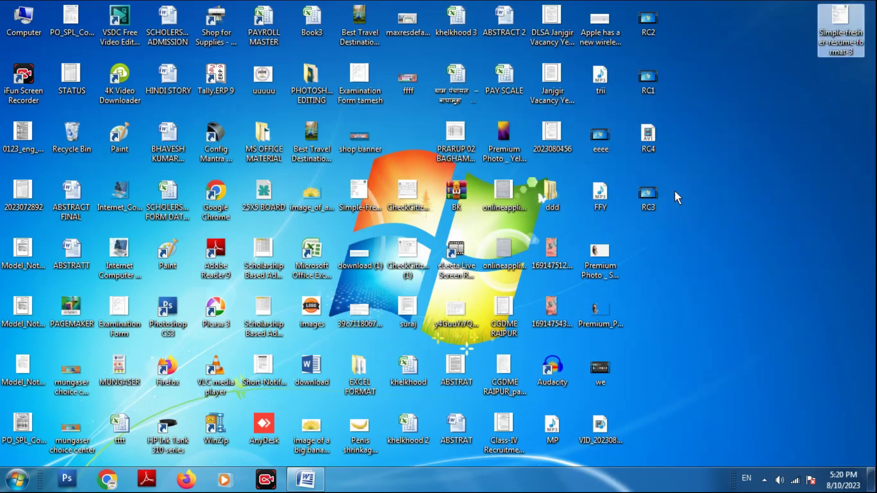
pyautogui.moveTo(599, 194); pyautogui.dragTo(828, 167)
pyautogui.moveTo(592, 264); pyautogui.dragTo(808, 260)
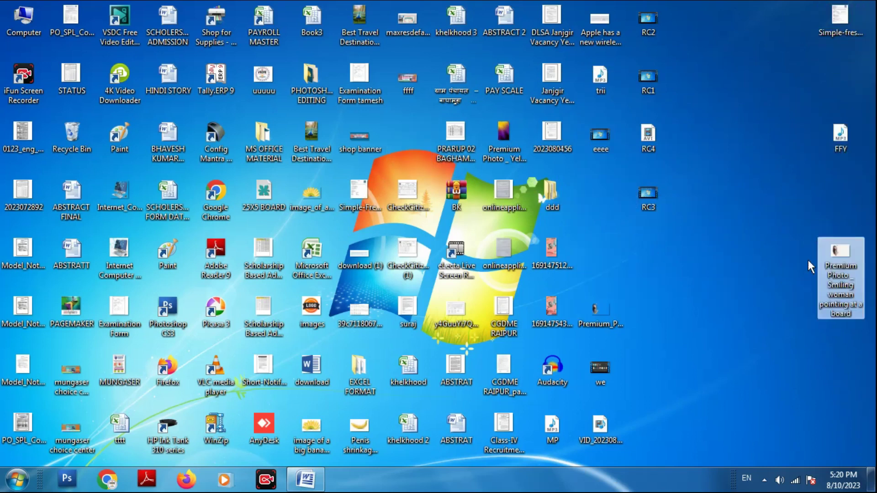
# Step: With icons aligned to the grid, place the onlineapplication_page-0001 file directly beneath AnyDesk and the ABSTRAT file directly beneath download
pyautogui.rightClick(725, 73)
pyautogui.moveTo(722, 79)
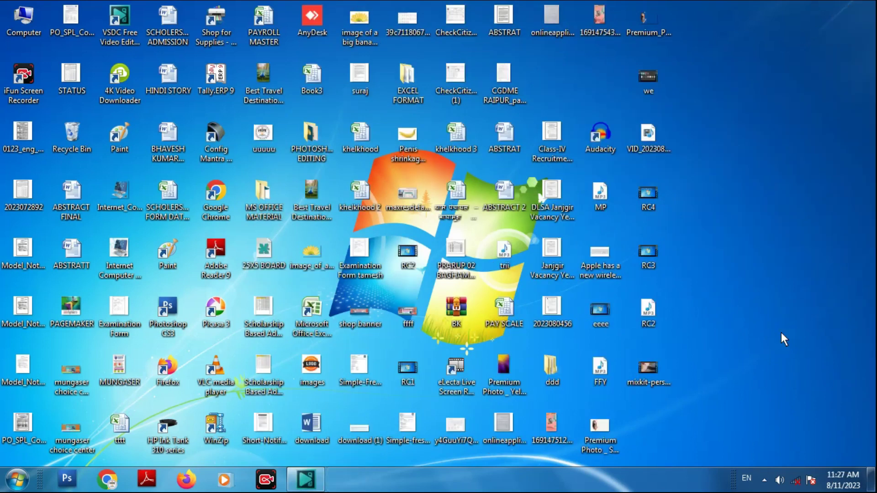
pyautogui.rightClick(734, 126)
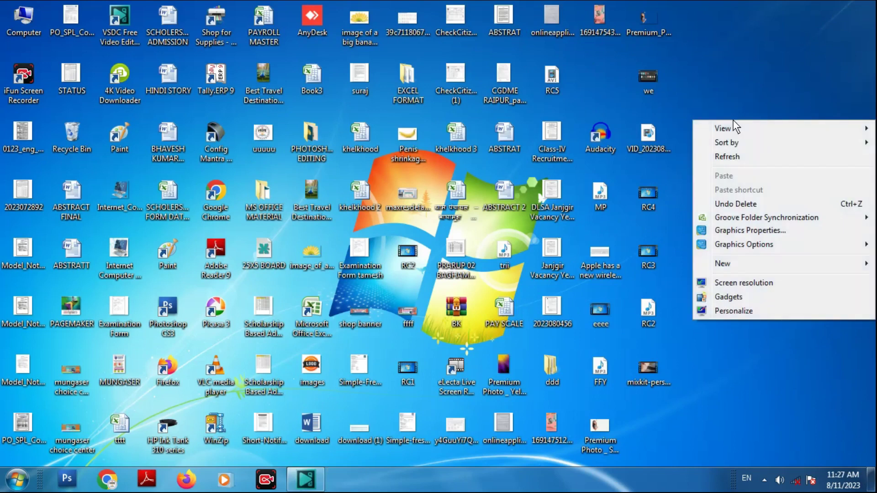
pyautogui.moveTo(733, 121)
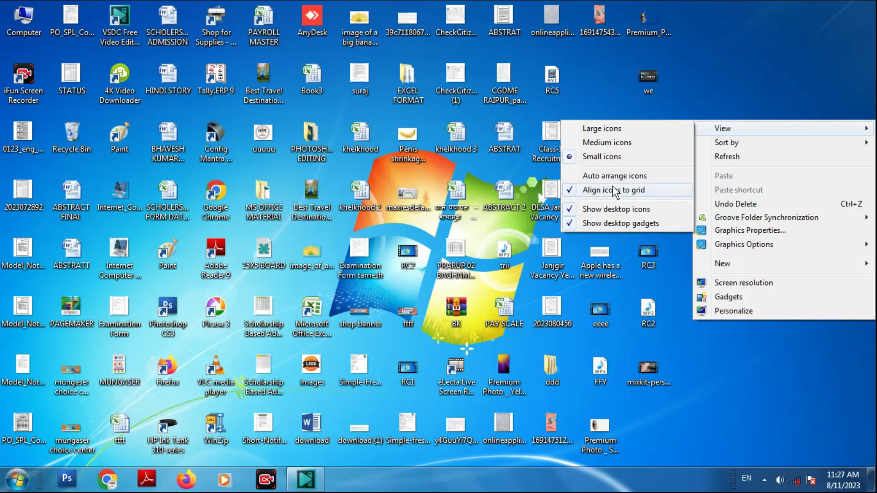
pyautogui.moveTo(553, 18); pyautogui.dragTo(334, 53)
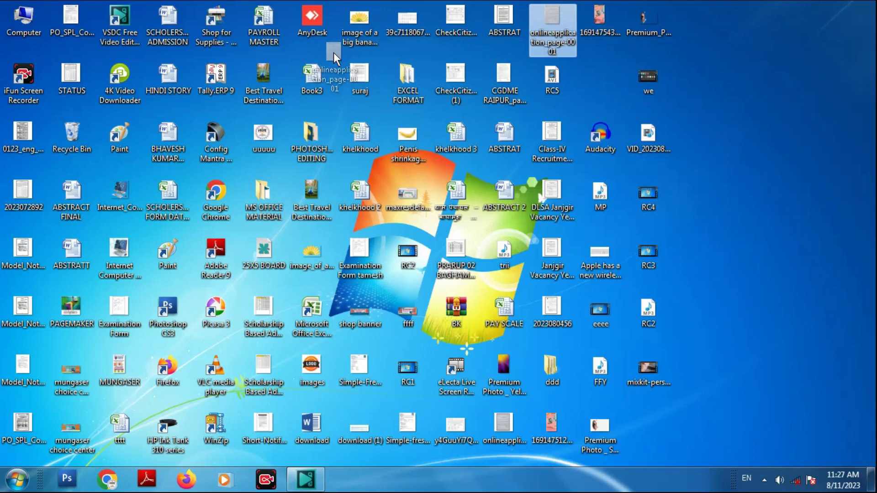
pyautogui.moveTo(333, 53); pyautogui.dragTo(333, 51)
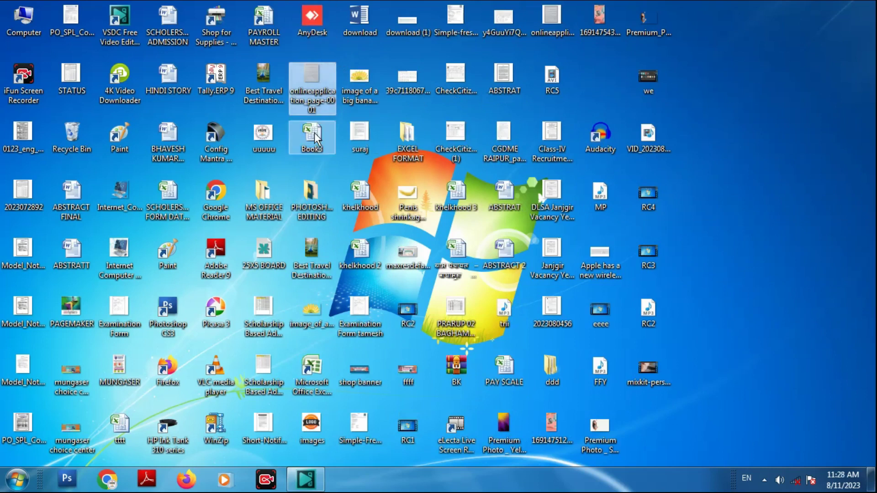
pyautogui.moveTo(498, 71); pyautogui.dragTo(484, 56)
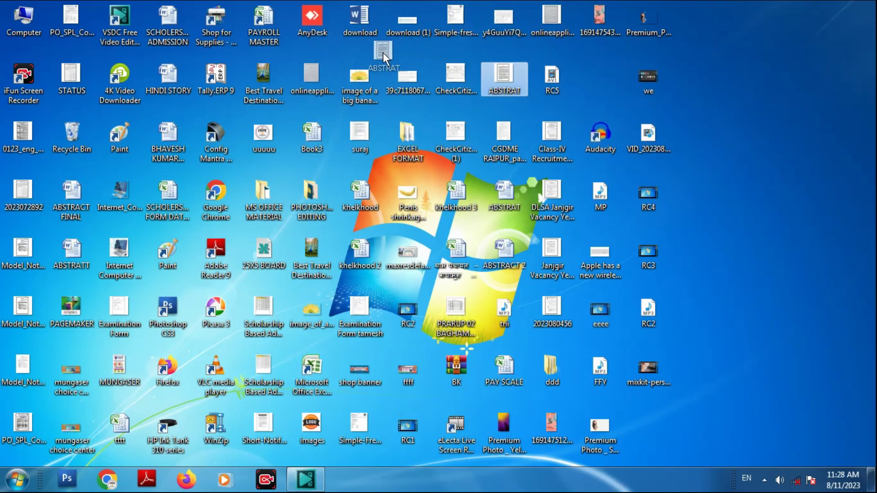
pyautogui.moveTo(383, 53); pyautogui.dragTo(383, 53)
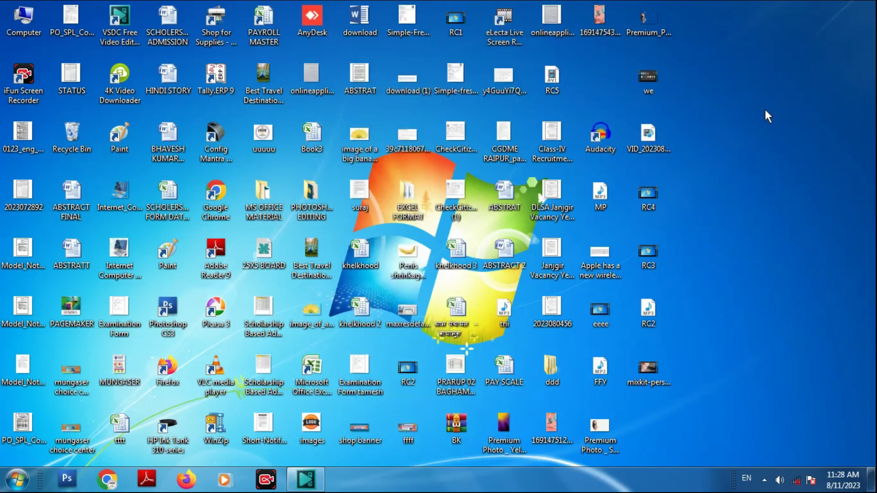
pyautogui.rightClick(745, 83)
pyautogui.moveTo(746, 93)
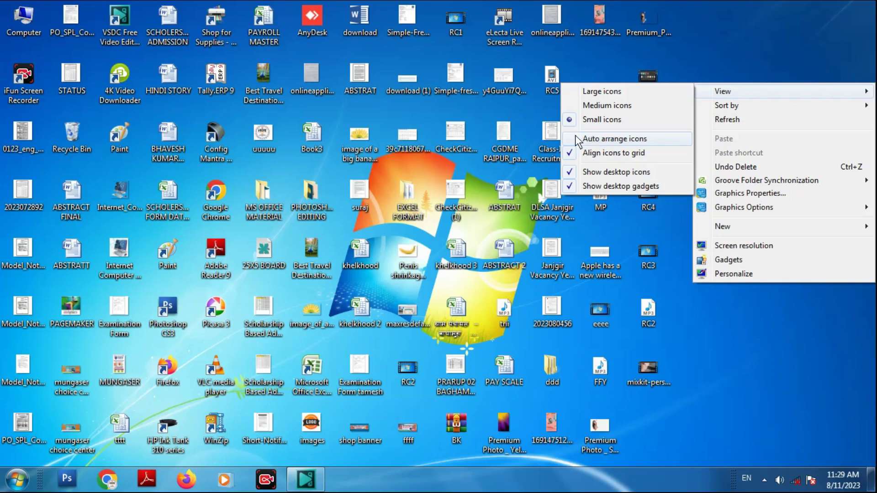
pyautogui.click(606, 138)
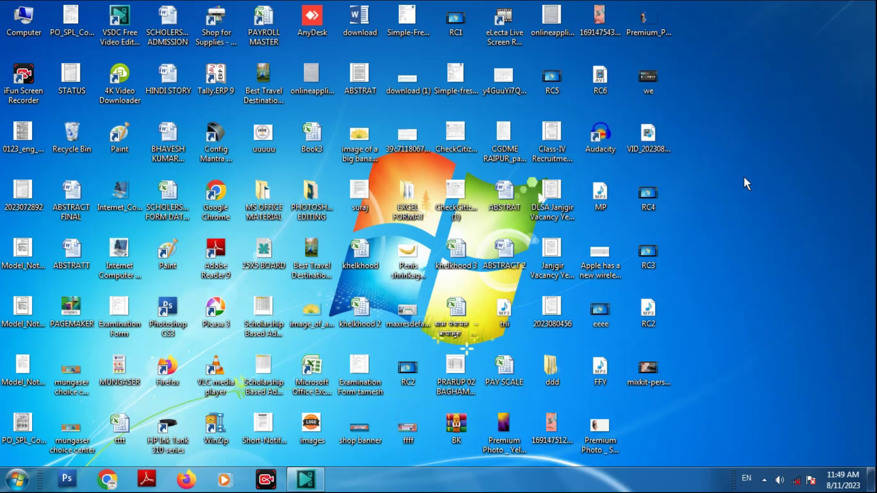
# Step: Hide all desktop icons and show them again
pyautogui.rightClick(744, 178)
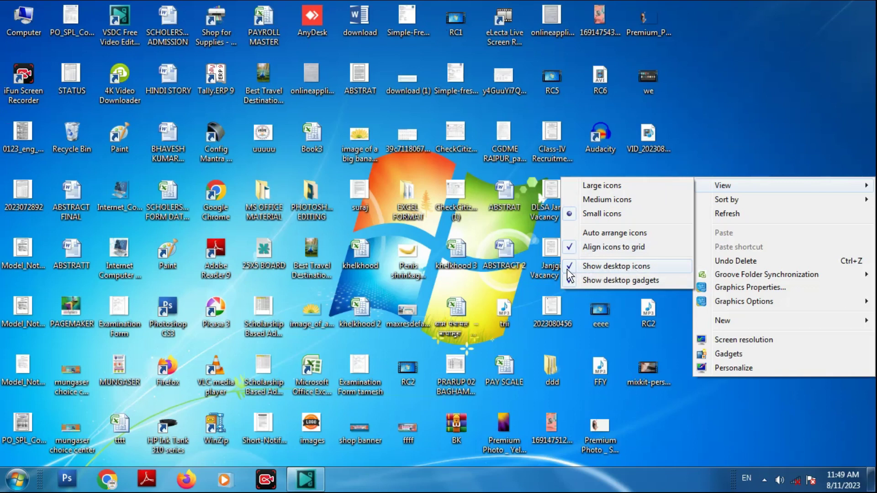
pyautogui.click(595, 269)
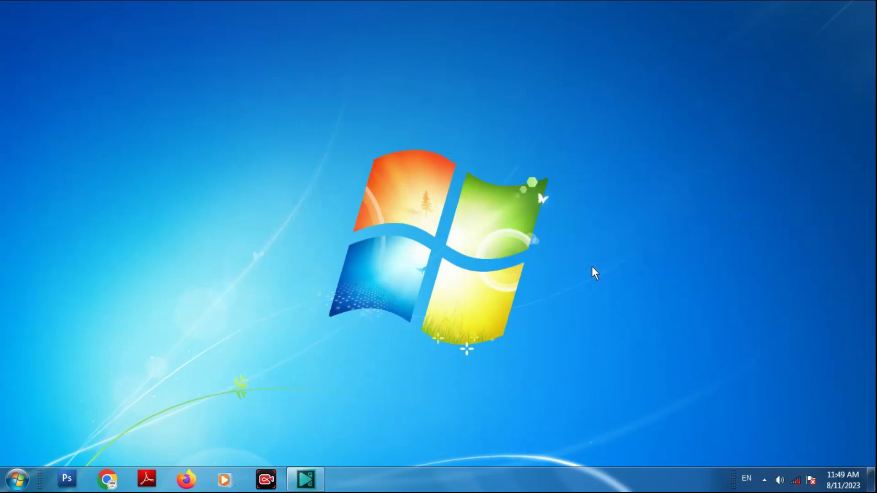
pyautogui.rightClick(678, 59)
pyautogui.moveTo(705, 68)
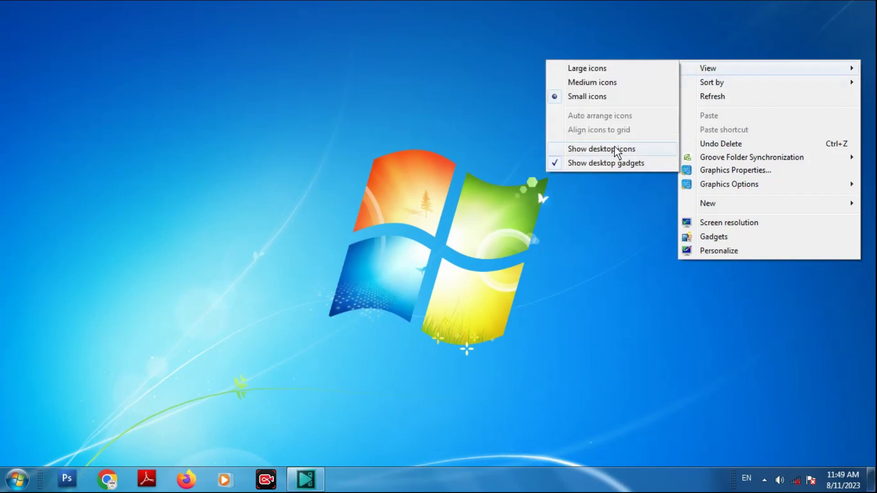
pyautogui.click(599, 149)
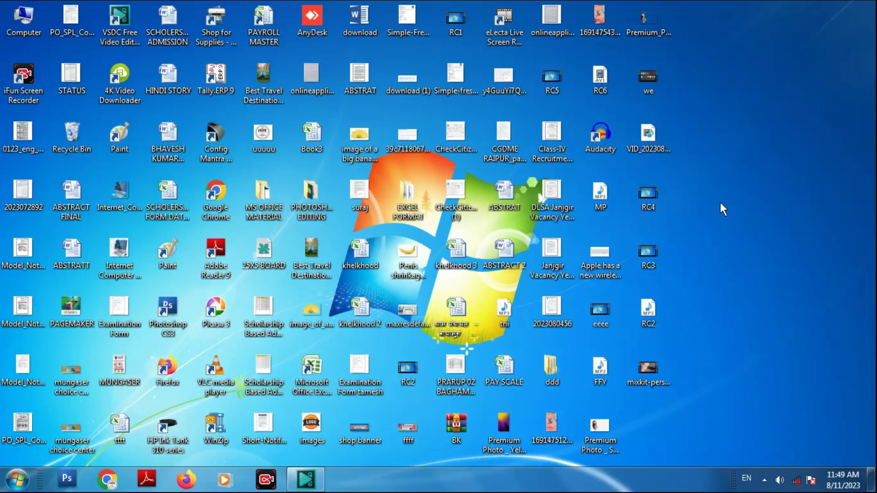
# Step: Turn off the display of desktop gadgets
pyautogui.rightClick(733, 117)
pyautogui.moveTo(738, 127)
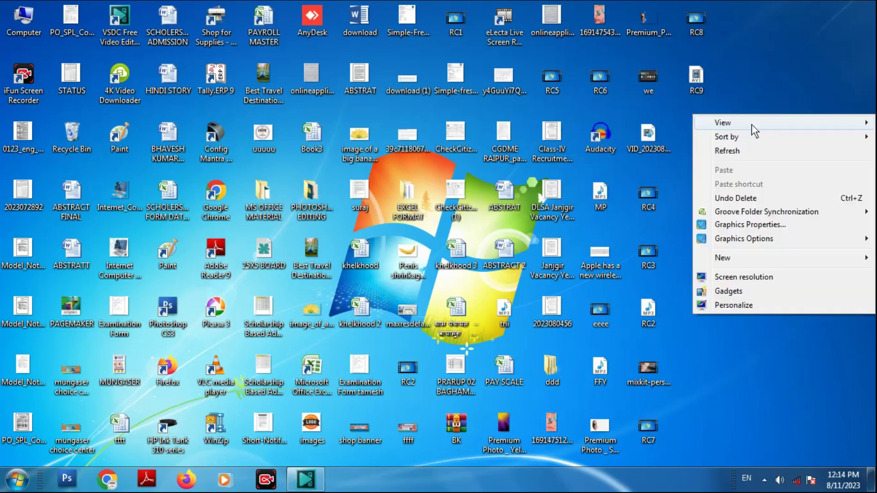
pyautogui.moveTo(752, 123)
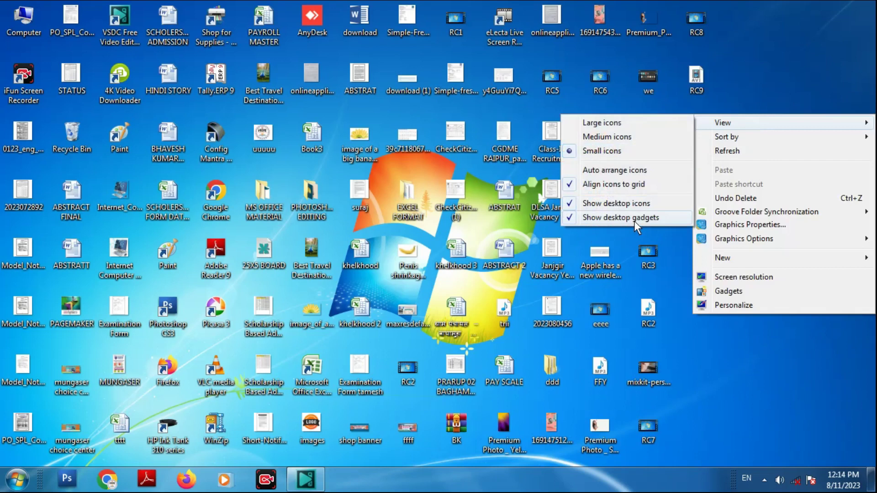
pyautogui.click(572, 215)
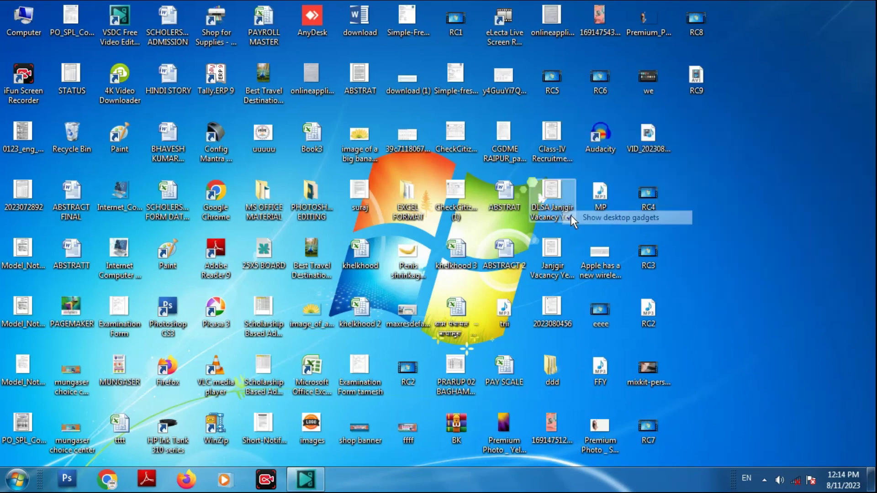
# Step: Turn on the display of desktop gadgets and open the gadget gallery
pyautogui.rightClick(783, 129)
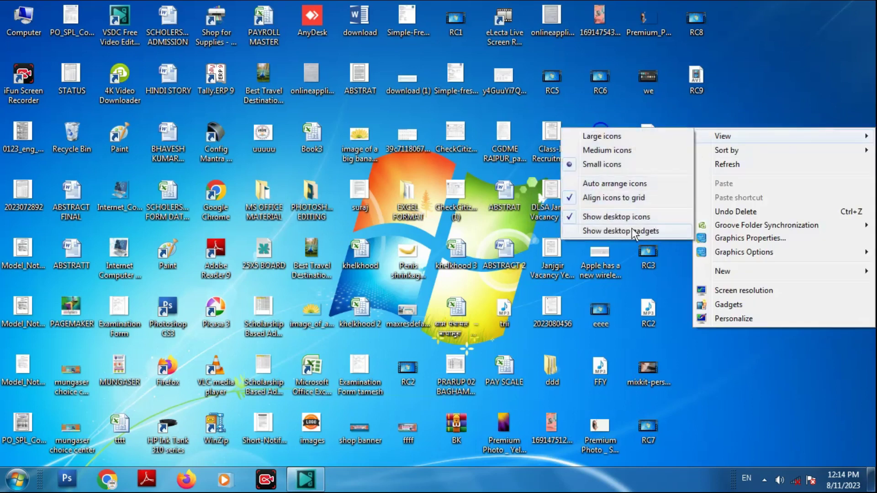
pyautogui.click(613, 231)
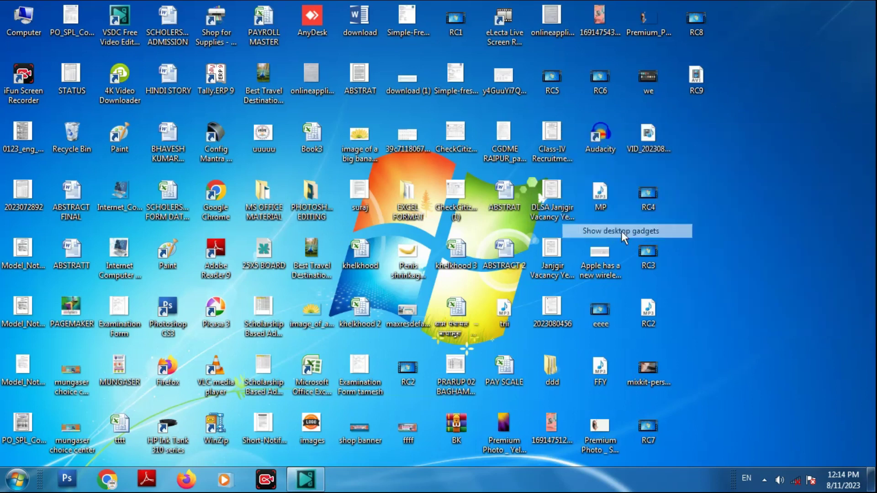
pyautogui.rightClick(741, 111)
pyautogui.moveTo(741, 115)
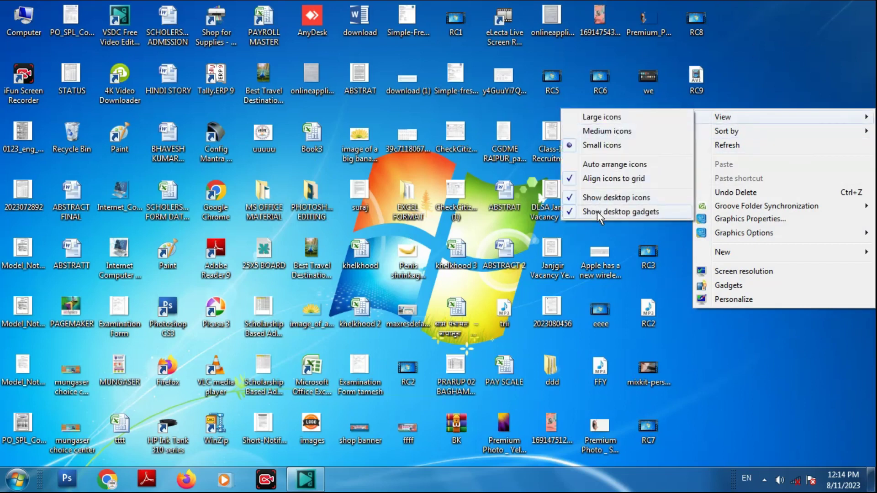
pyautogui.click(729, 286)
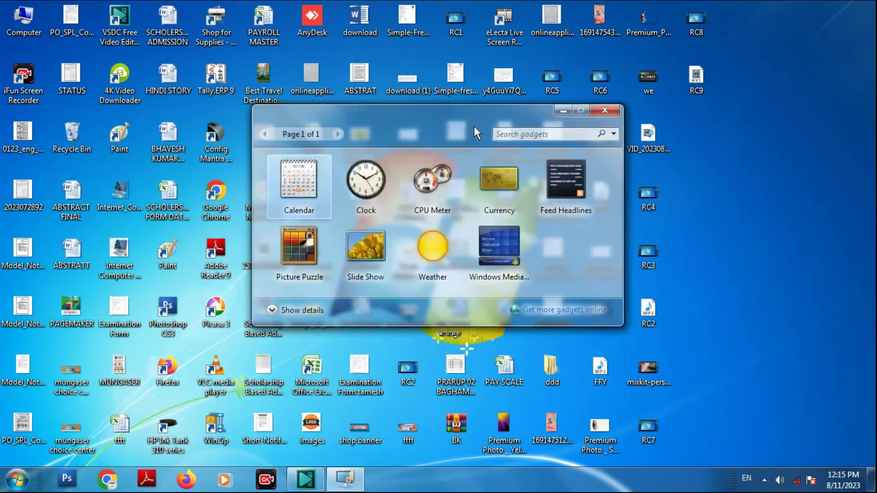
pyautogui.moveTo(475, 133); pyautogui.dragTo(581, 105)
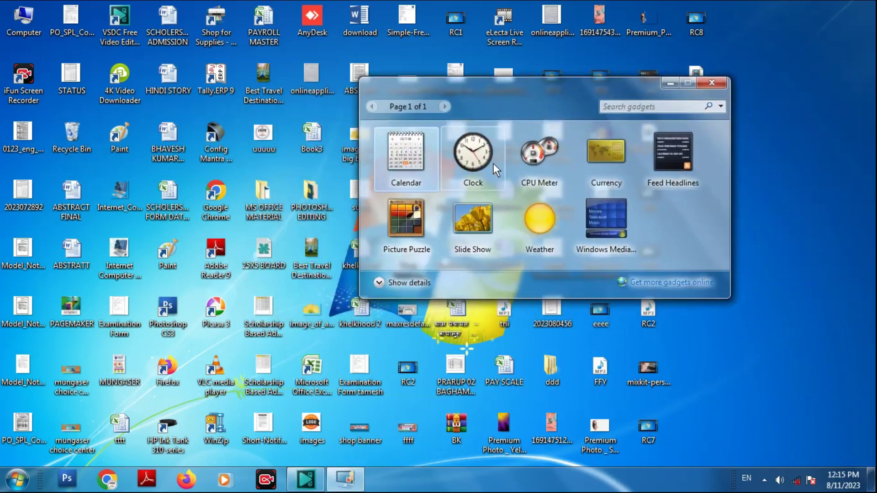
pyautogui.moveTo(511, 240); pyautogui.dragTo(454, 242)
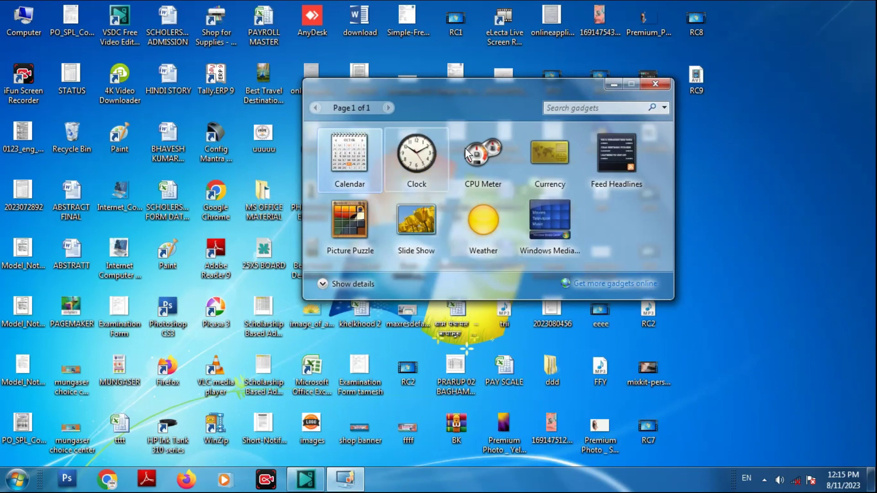
pyautogui.moveTo(454, 105); pyautogui.dragTo(513, 78)
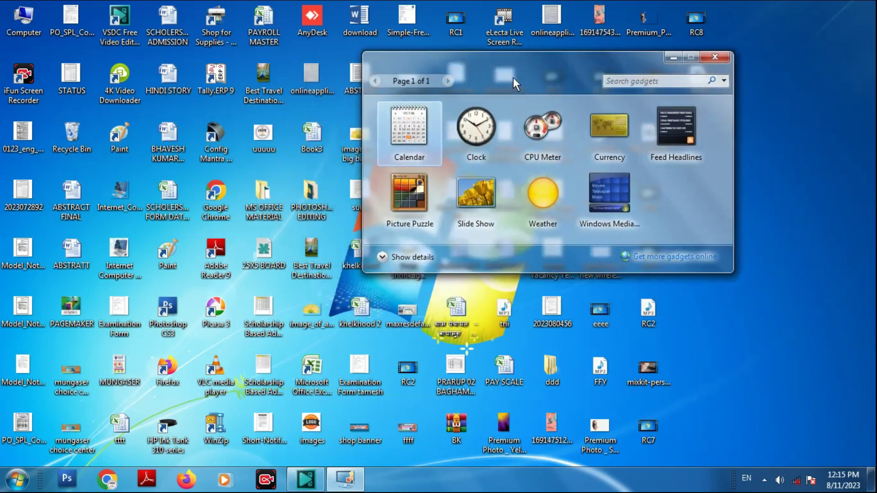
# Step: Add the Calendar gadget and, beneath it, the Clock gadget to the desktop's empty area, and close the gallery
pyautogui.moveTo(388, 153); pyautogui.dragTo(816, 80)
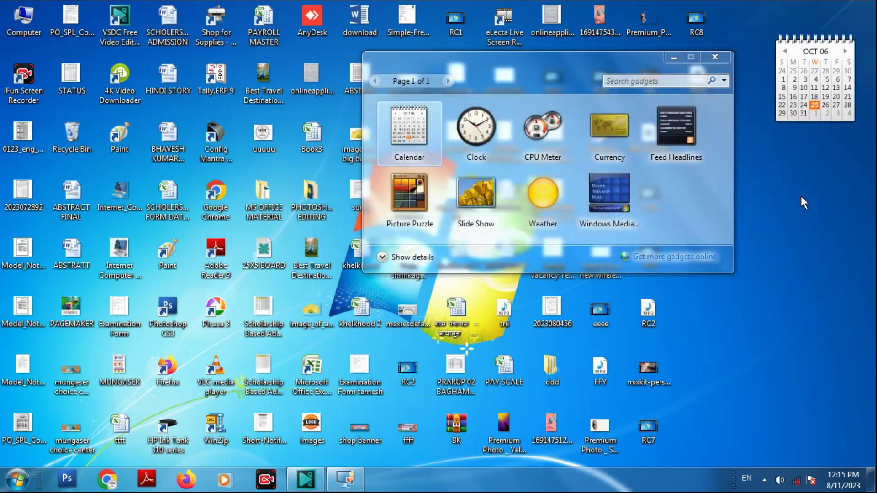
pyautogui.moveTo(798, 84)
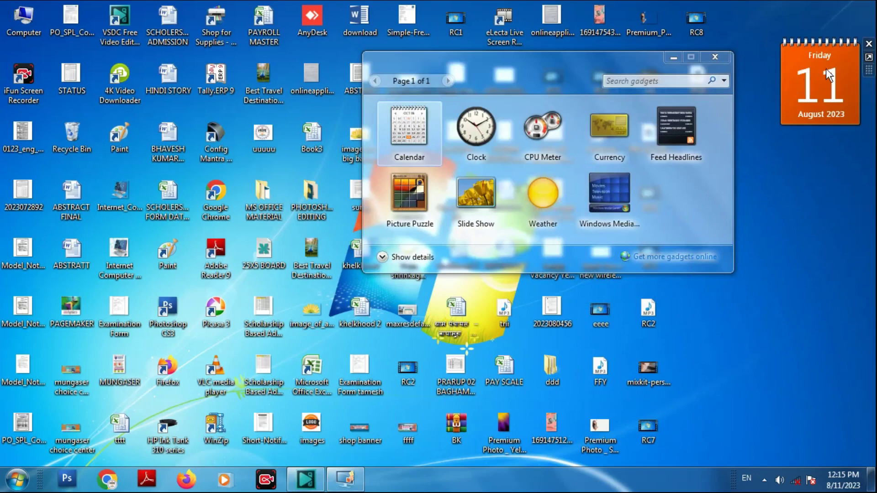
pyautogui.moveTo(481, 141); pyautogui.dragTo(809, 205)
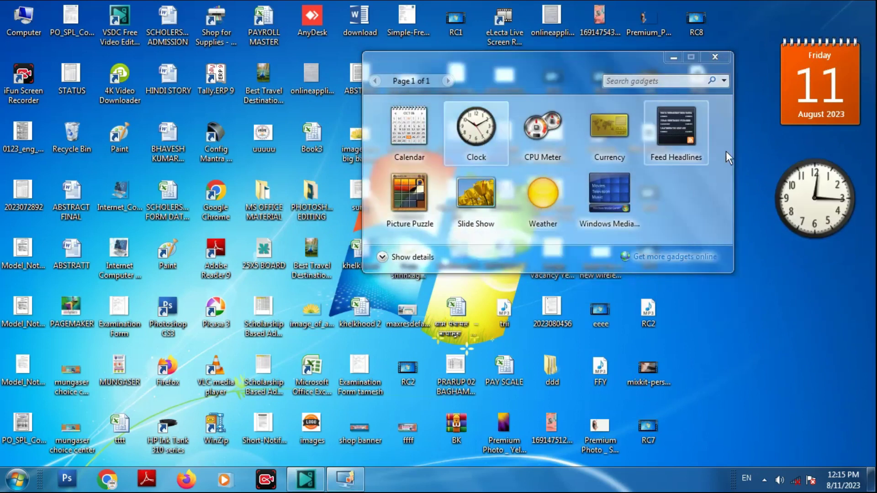
pyautogui.click(709, 58)
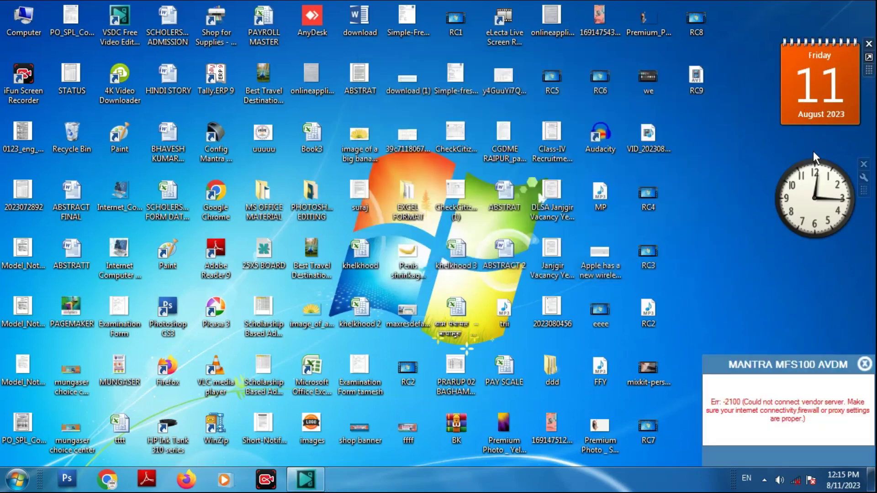
# Step: Hide the Calendar and Clock gadgets and toggle the display of desktop gadgets again
pyautogui.rightClick(703, 142)
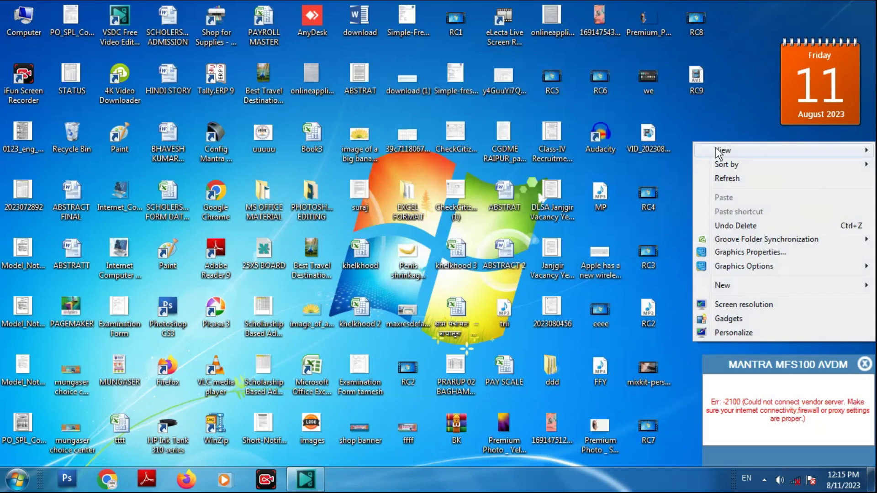
pyautogui.moveTo(722, 150)
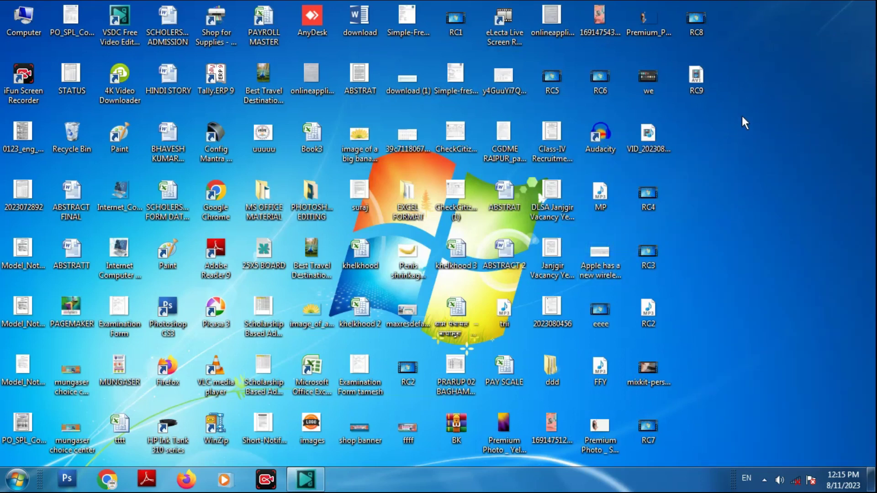
pyautogui.rightClick(737, 97)
pyautogui.moveTo(725, 105)
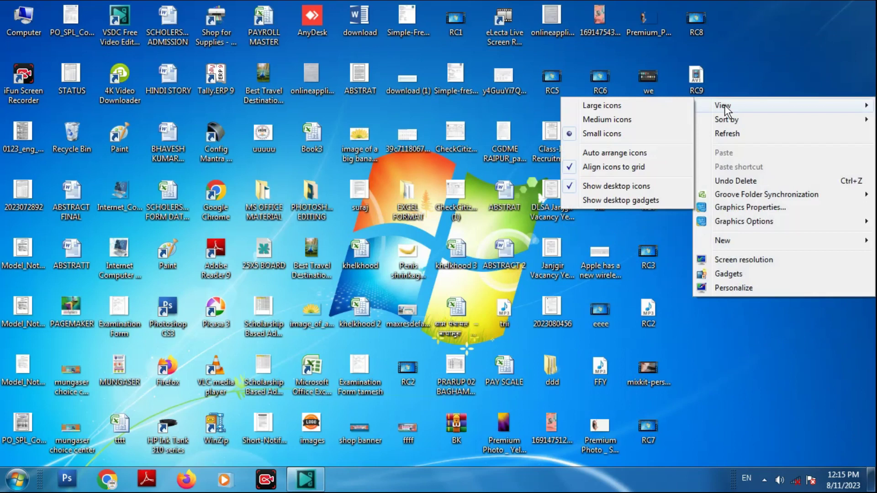
pyautogui.click(593, 201)
pyautogui.rightClick(740, 151)
pyautogui.moveTo(727, 157)
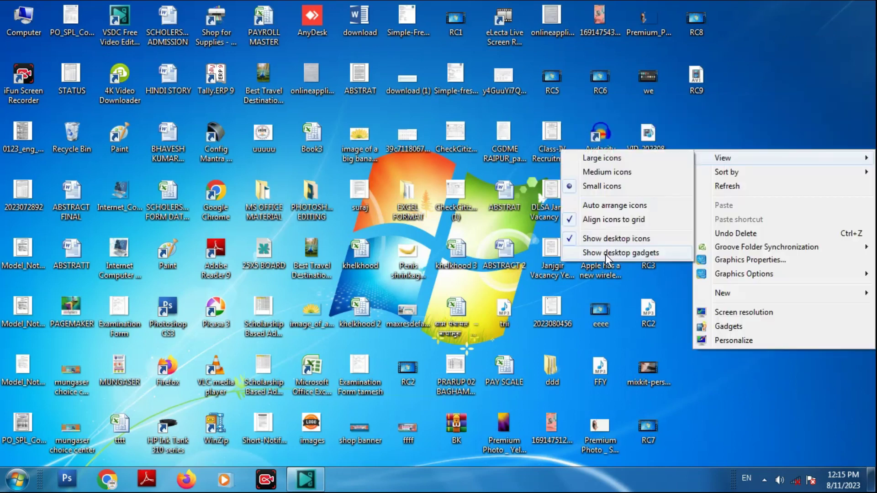
pyautogui.click(605, 254)
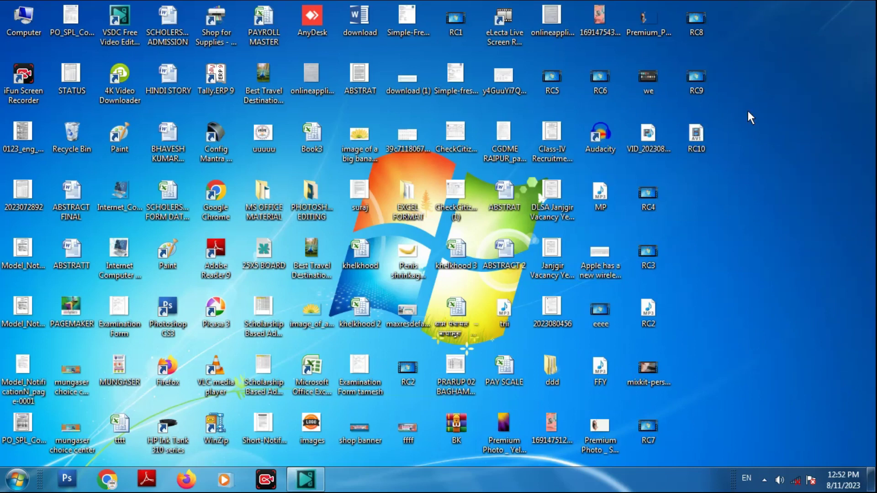
pyautogui.rightClick(748, 111)
pyautogui.moveTo(736, 133)
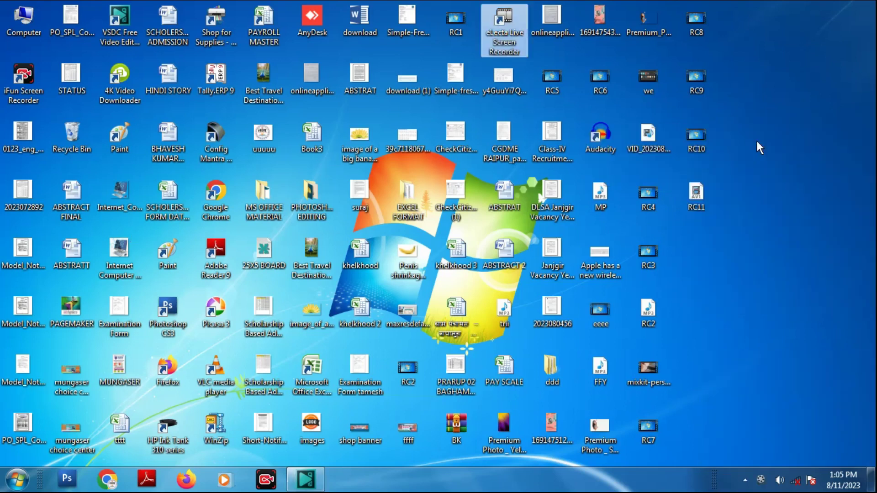
pyautogui.rightClick(756, 141)
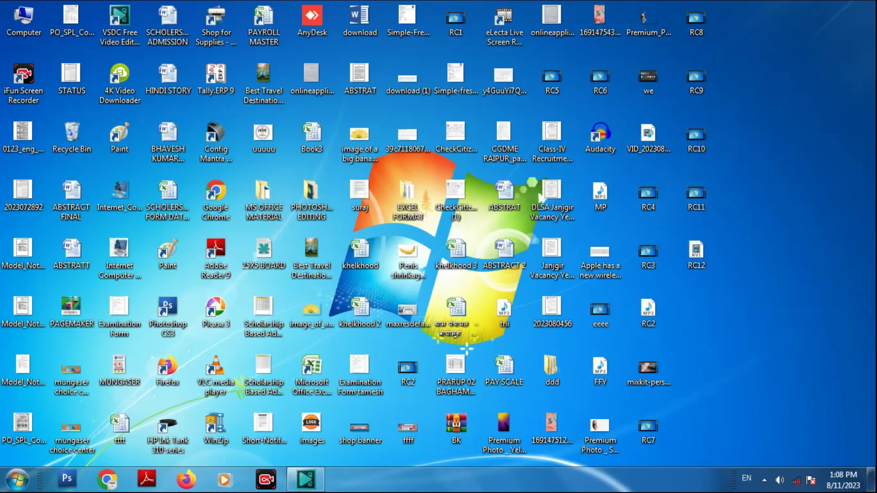
# Step: Copy the AADHAR CARD 2 001 image from the first subfolder of ESHRAM CARD on Local Disk (F:) and close the folder window
pyautogui.click(17, 480)
pyautogui.click(195, 239)
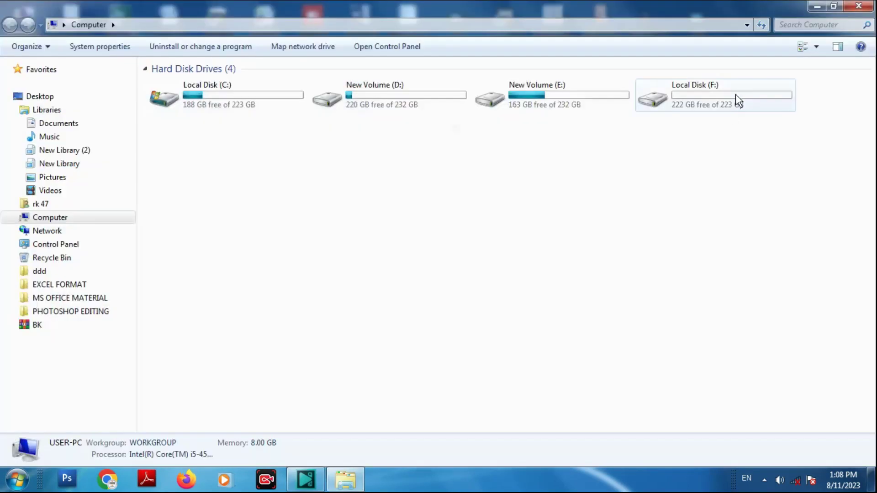
pyautogui.doubleClick(736, 96)
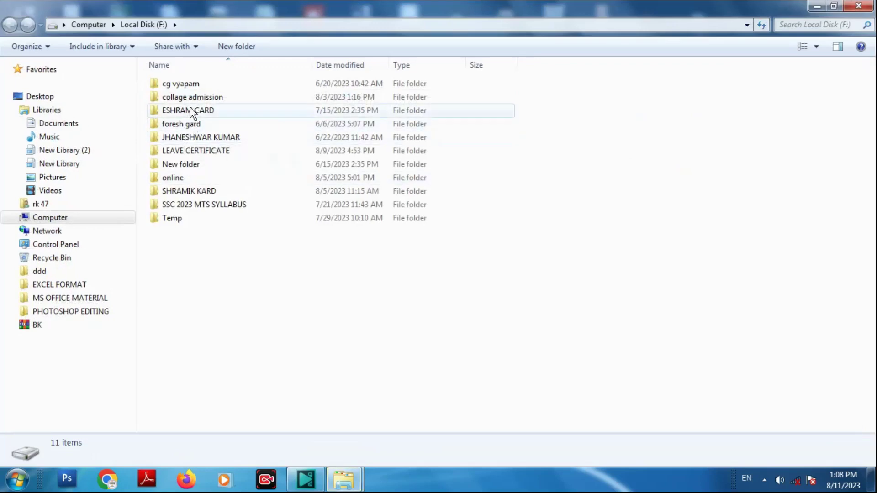
pyautogui.doubleClick(189, 112)
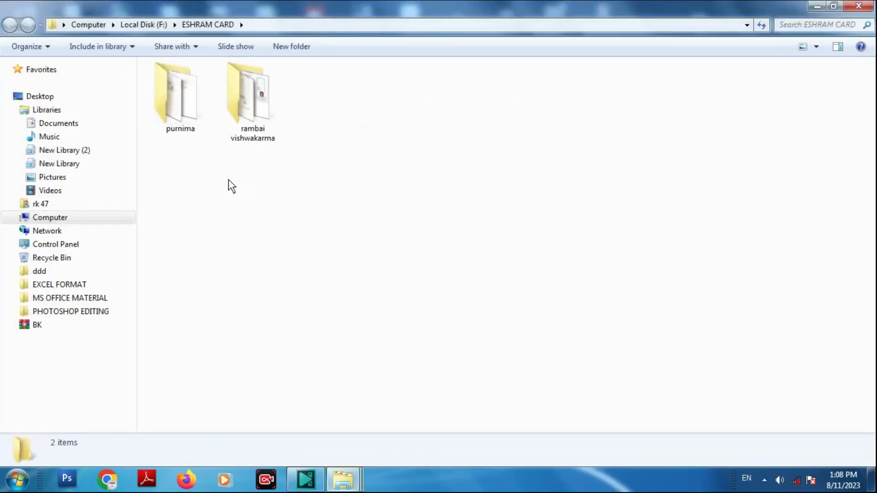
pyautogui.doubleClick(192, 104)
pyautogui.click(182, 97)
pyautogui.rightClick(181, 95)
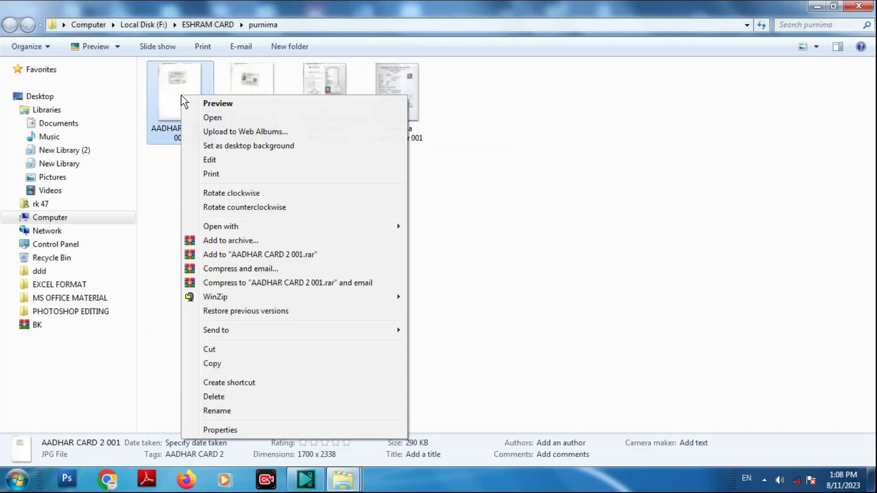
pyautogui.click(220, 361)
pyautogui.press('BackSpace')
pyautogui.press('BackSpace')
pyautogui.press('BackSpace')
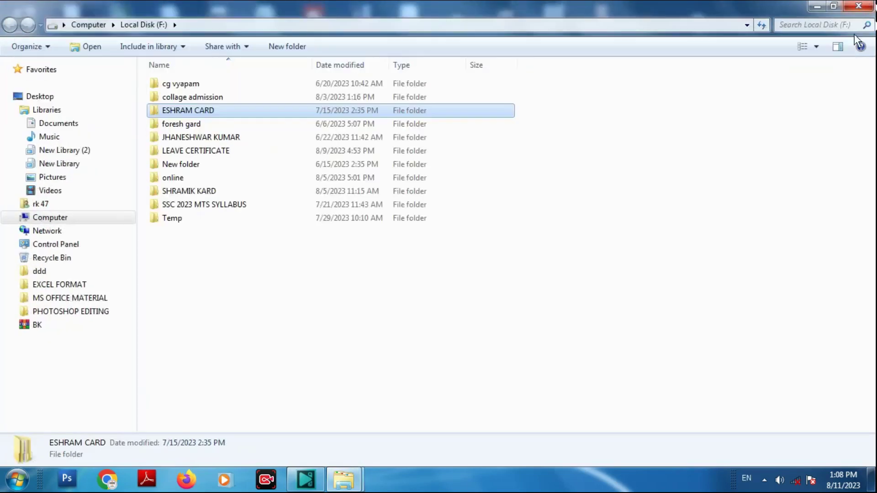
pyautogui.click(859, 6)
# Step: Paste the copied AADHAR CARD 2 001 file and a shortcut to it onto the desktop
pyautogui.rightClick(782, 79)
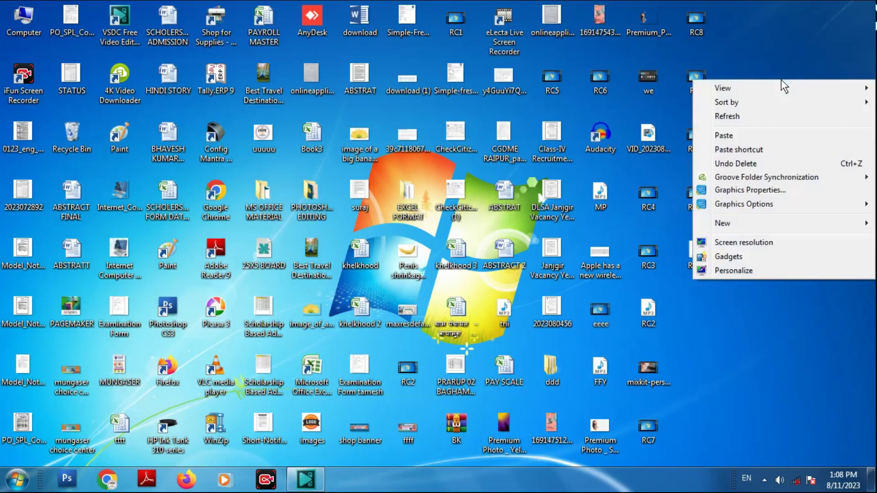
pyautogui.click(747, 135)
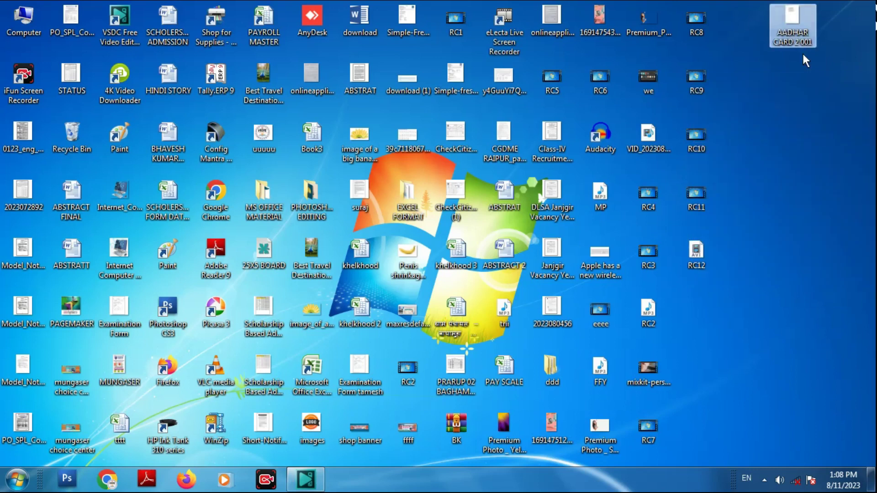
pyautogui.rightClick(769, 84)
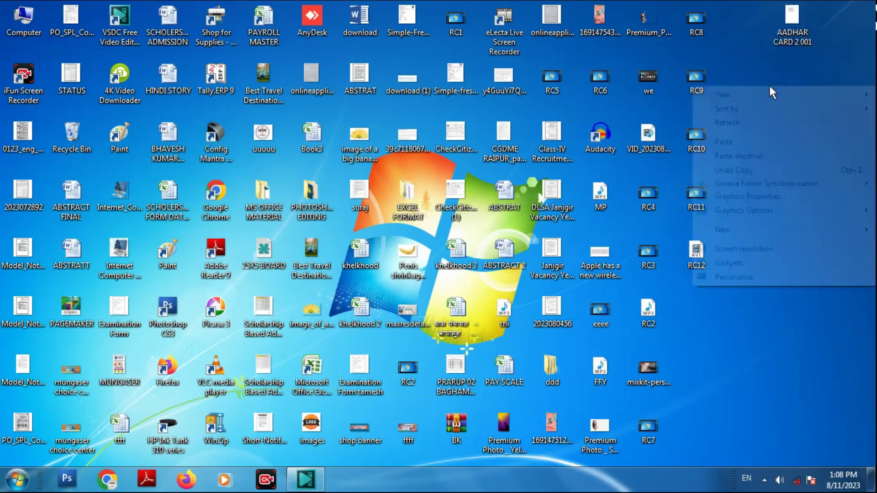
pyautogui.click(744, 157)
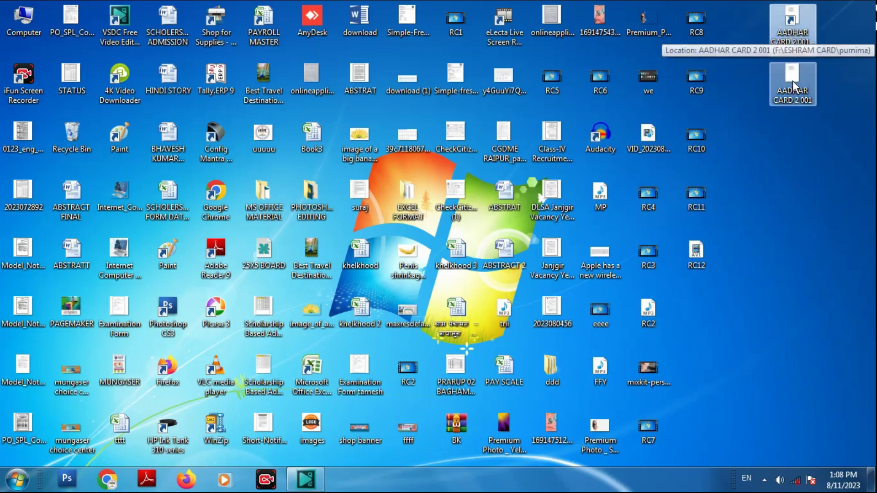
# Step: Undo the copy of AADHAR CARD 2 001 on the desktop, accepting its permanent deletion, and redo the copy
pyautogui.rightClick(771, 135)
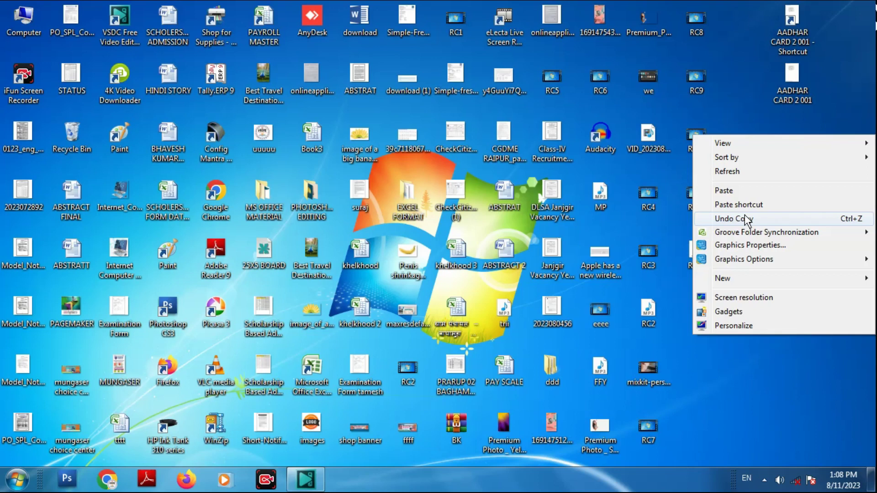
pyautogui.click(746, 219)
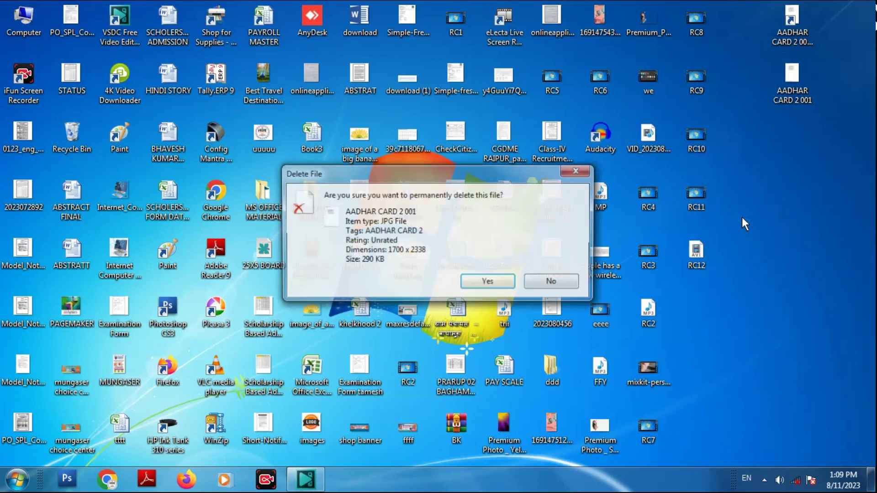
pyautogui.click(491, 283)
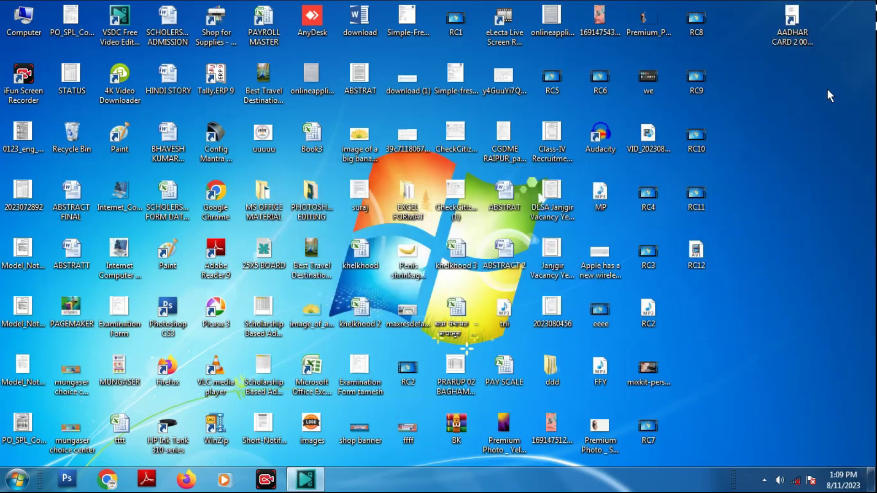
pyautogui.rightClick(779, 125)
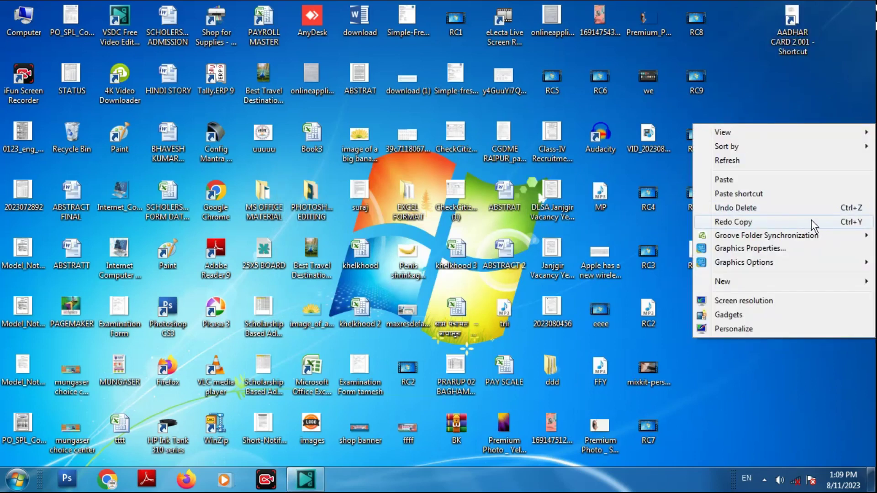
pyautogui.click(774, 224)
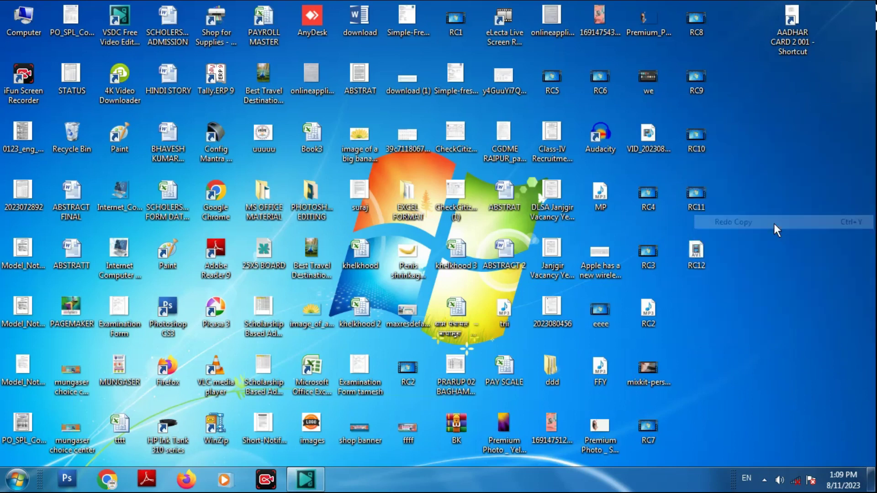
pyautogui.rightClick(797, 208)
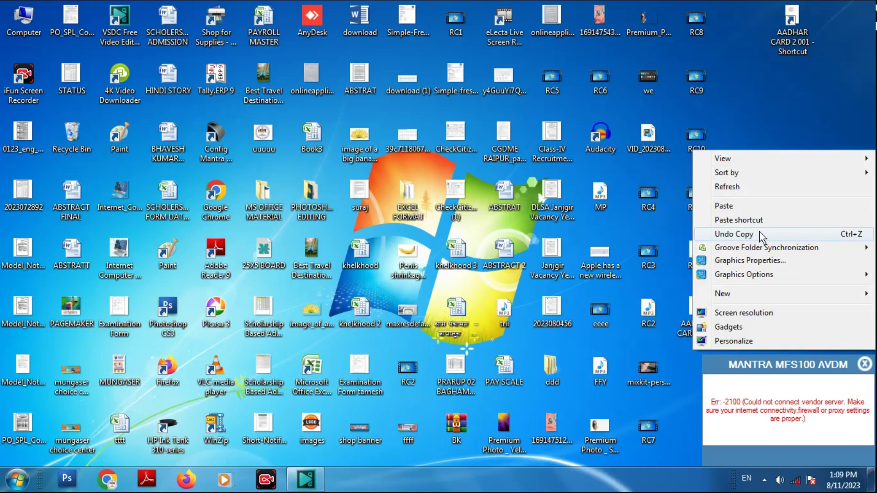
pyautogui.moveTo(758, 249)
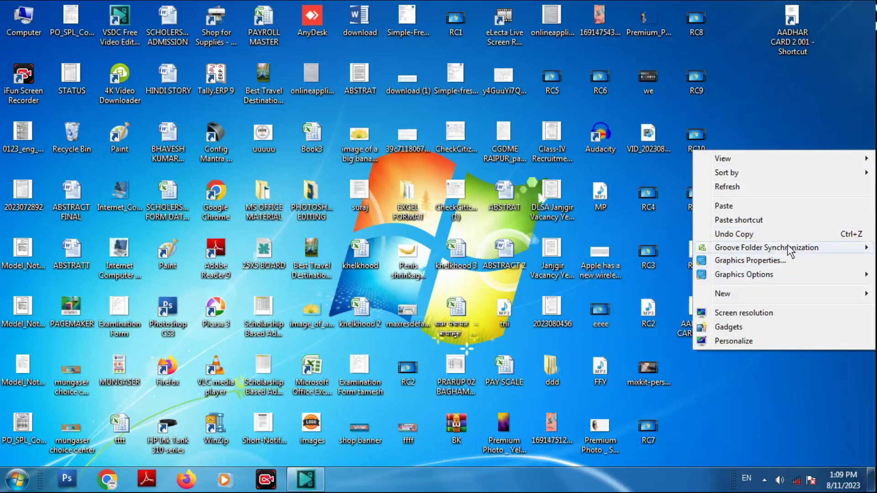
pyautogui.moveTo(789, 249)
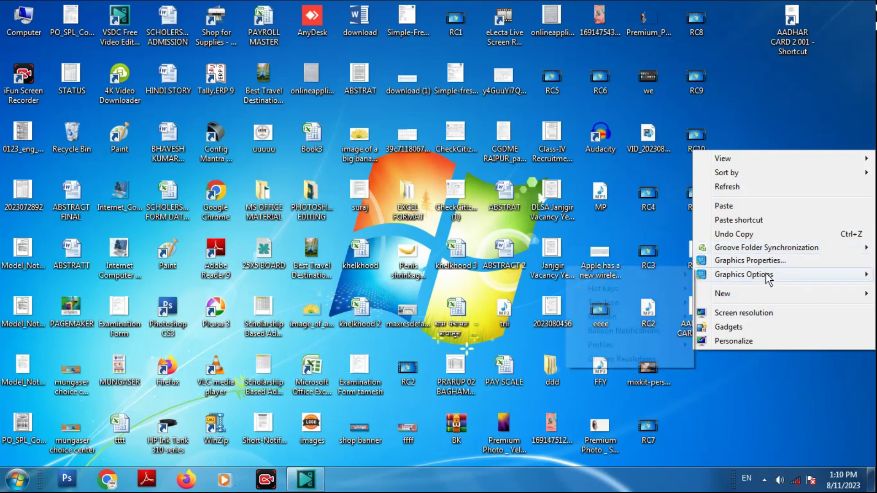
# Step: Create a new folder named BK on the desktop
pyautogui.moveTo(766, 275)
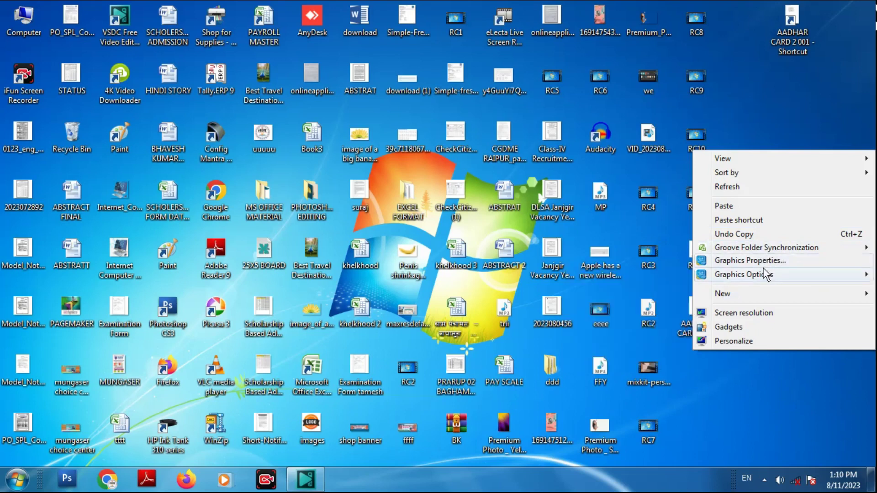
pyautogui.rightClick(772, 159)
pyautogui.moveTo(745, 301)
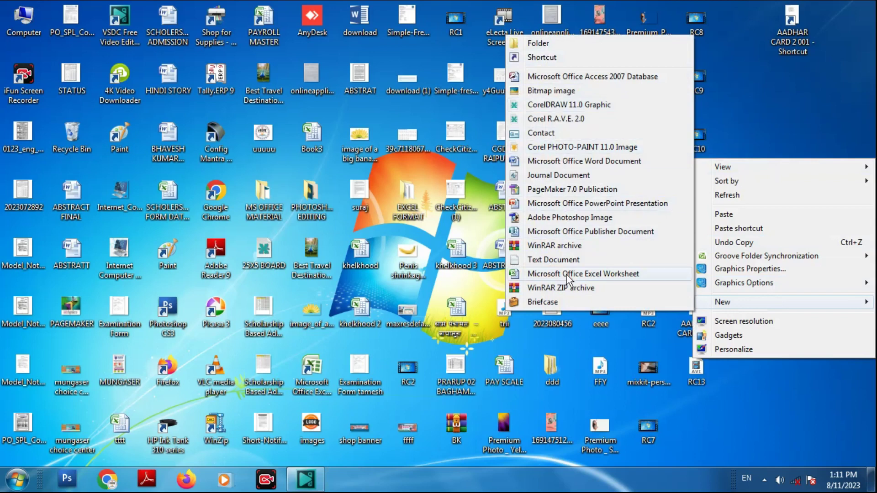
pyautogui.click(556, 45)
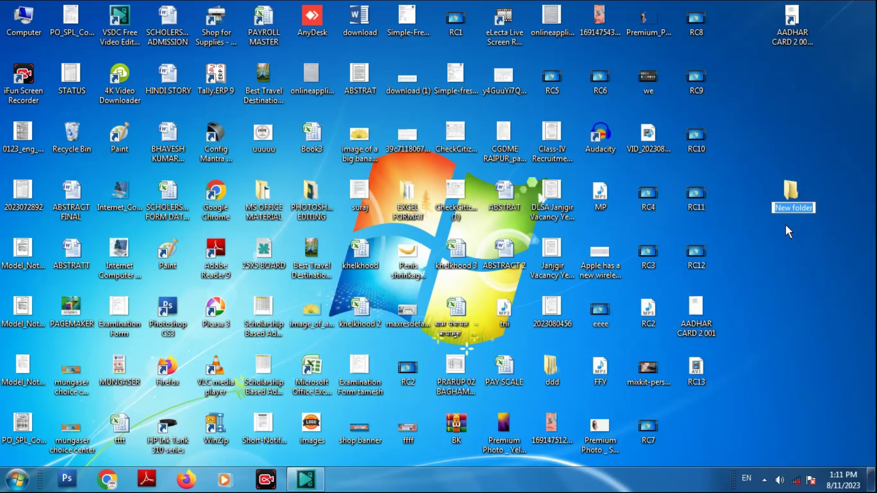
pyautogui.write('BK')
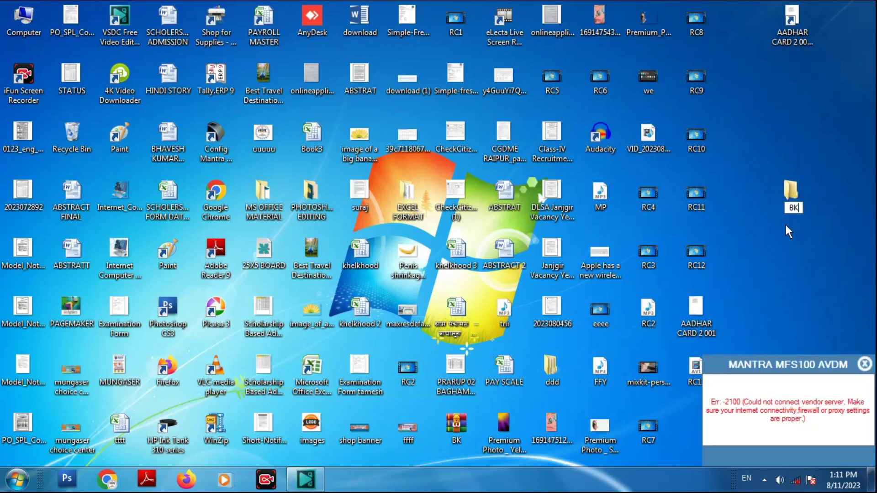
pyautogui.press('Return')
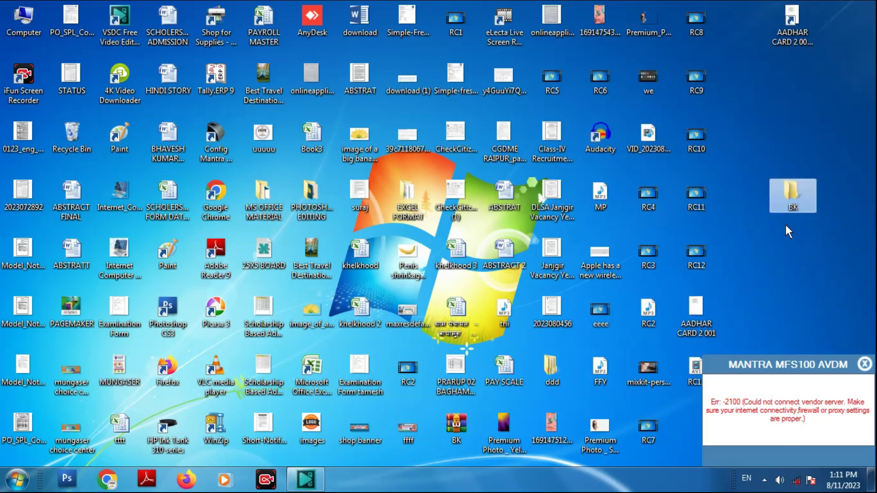
# Step: Create a desktop shortcut to file:///C:/Users/user/DAFONT/daughter_of_fortune.zip, keeping the suggested shortcut name
pyautogui.rightClick(786, 225)
pyautogui.moveTo(726, 376)
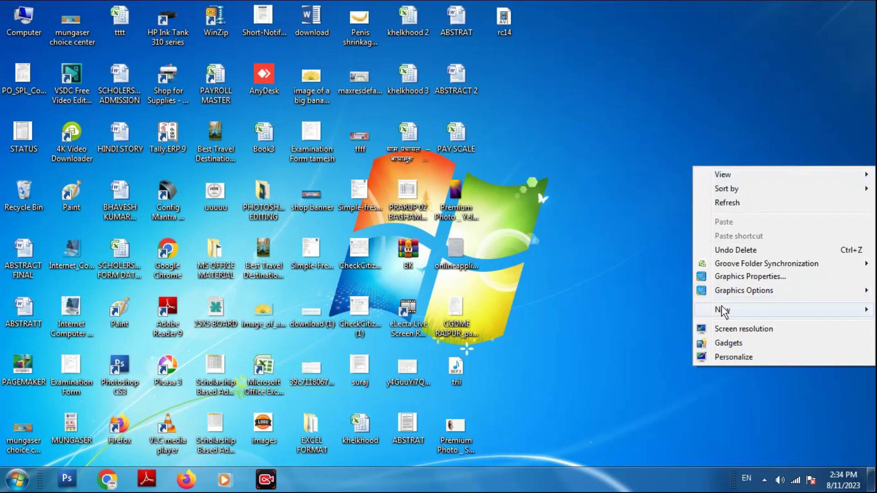
pyautogui.moveTo(719, 308)
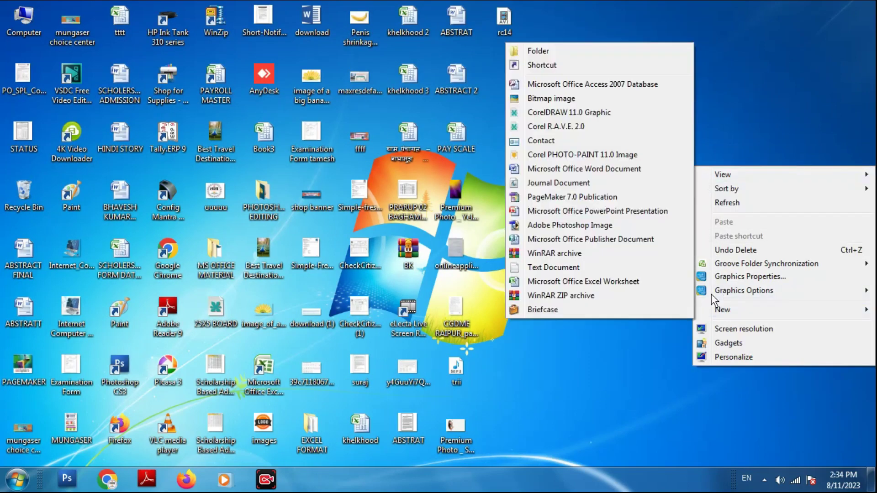
pyautogui.click(543, 65)
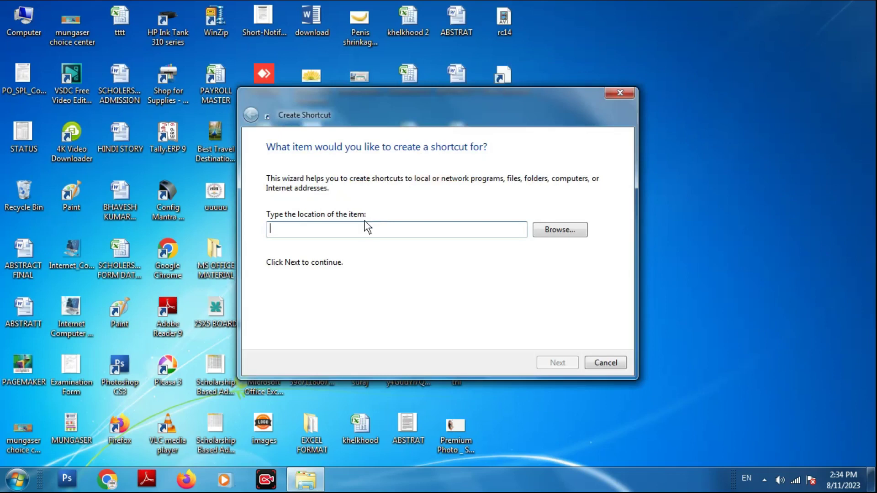
pyautogui.moveTo(396, 112); pyautogui.dragTo(478, 98)
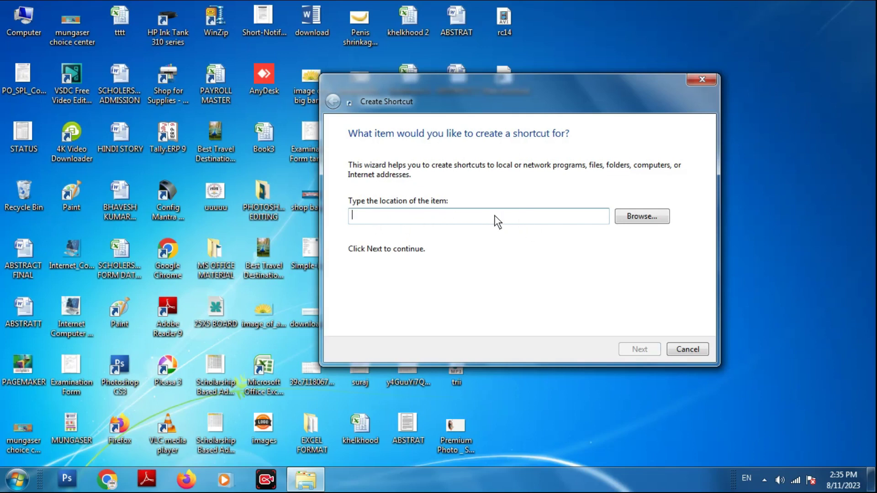
pyautogui.write('f')
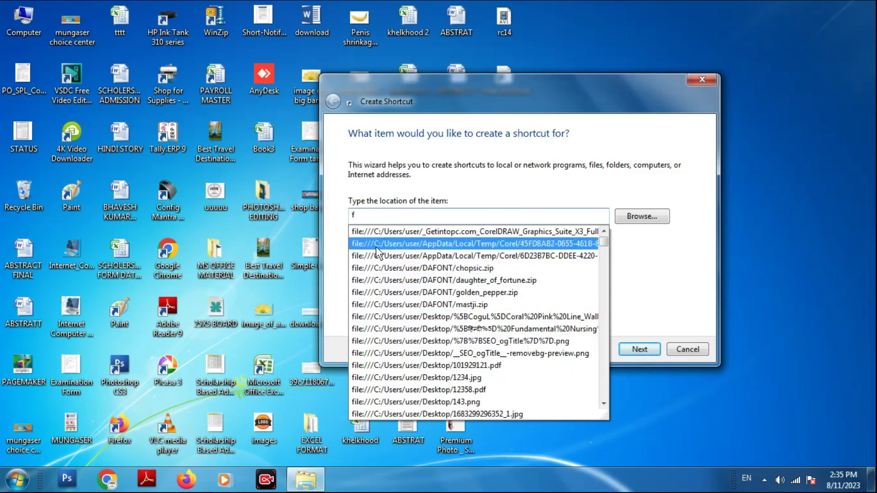
pyautogui.scroll(-2, 491, 250)
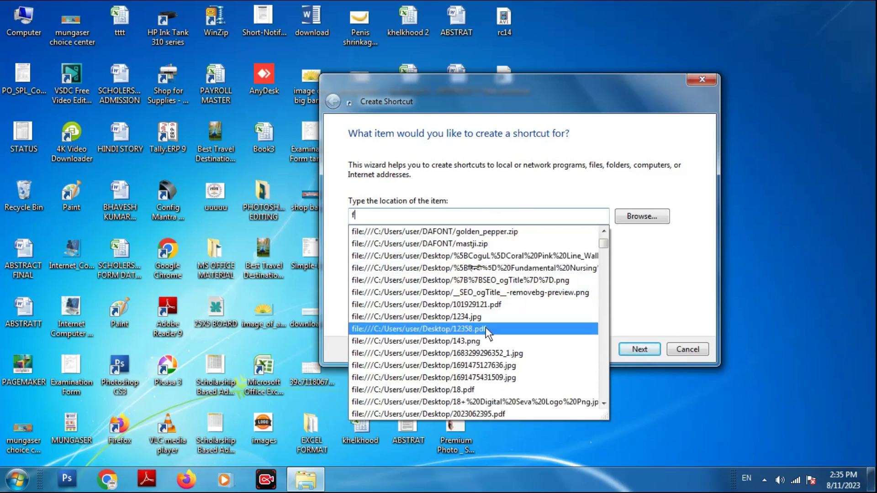
pyautogui.scroll(2, 484, 271)
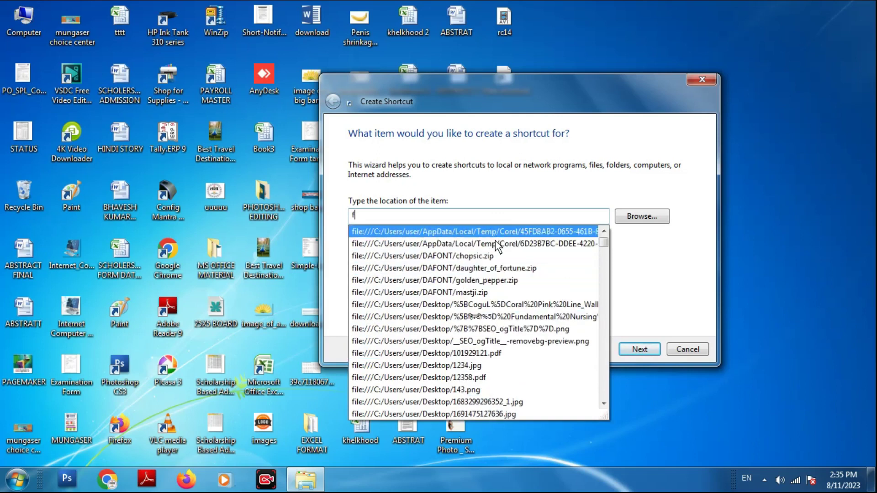
pyautogui.click(485, 271)
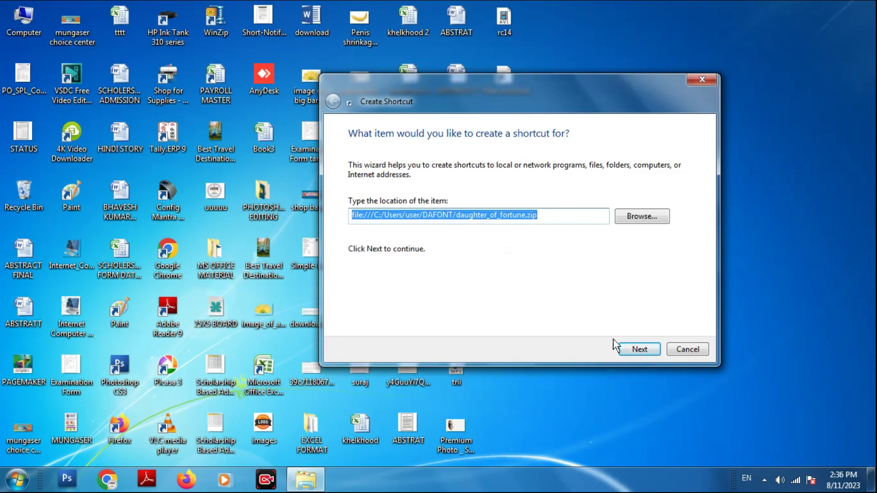
pyautogui.click(631, 350)
pyautogui.click(640, 349)
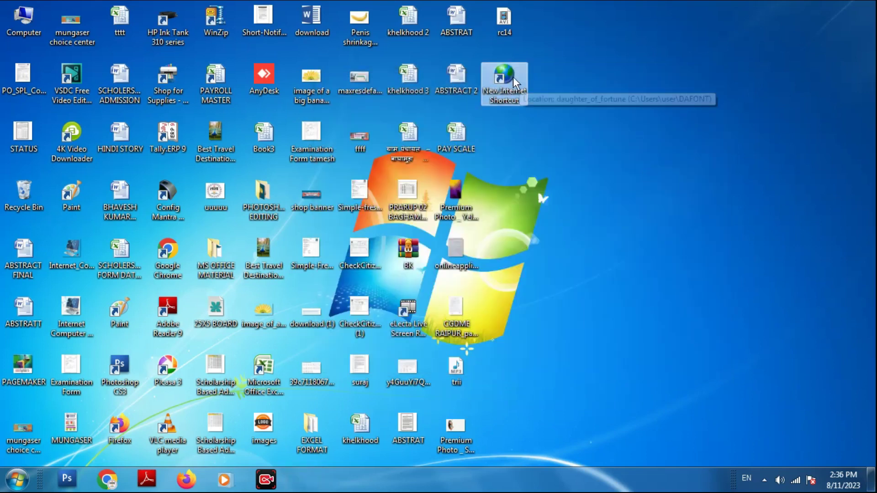
# Step: Create another desktop shortcut by browsing to Picasa 3 as the target and keeping the suggested name
pyautogui.rightClick(582, 155)
pyautogui.moveTo(623, 298)
pyautogui.click(417, 54)
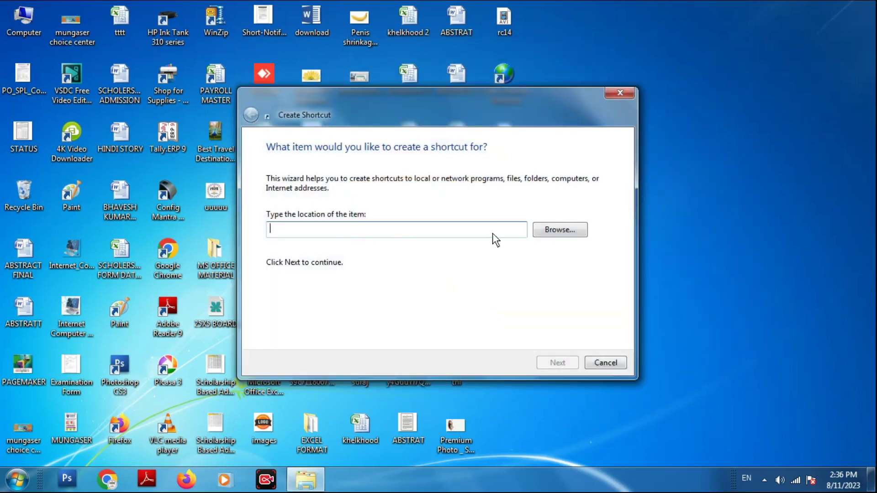
pyautogui.click(566, 228)
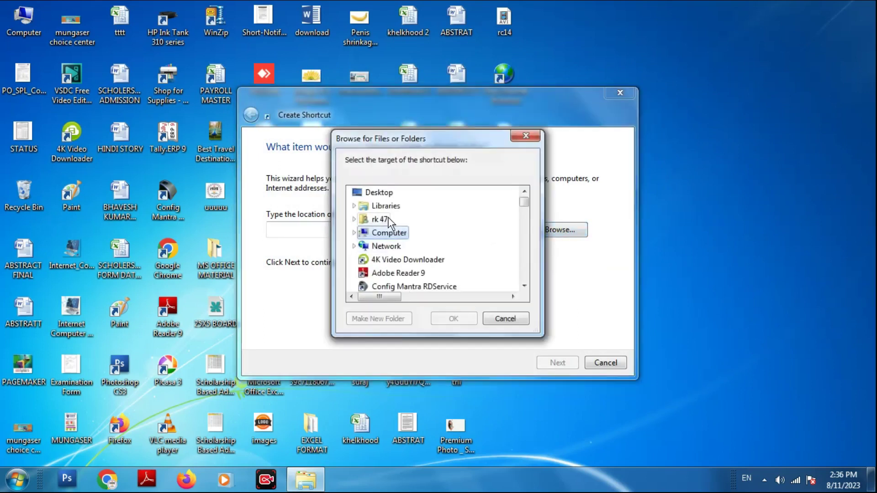
pyautogui.click(524, 287)
pyautogui.click(524, 286)
pyautogui.click(524, 287)
pyautogui.click(524, 286)
pyautogui.click(524, 286)
pyautogui.click(524, 286)
pyautogui.click(393, 273)
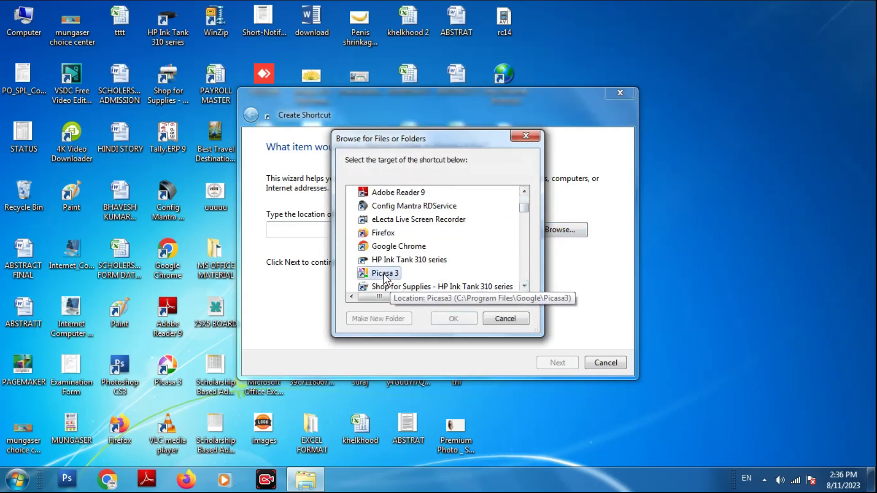
pyautogui.click(462, 321)
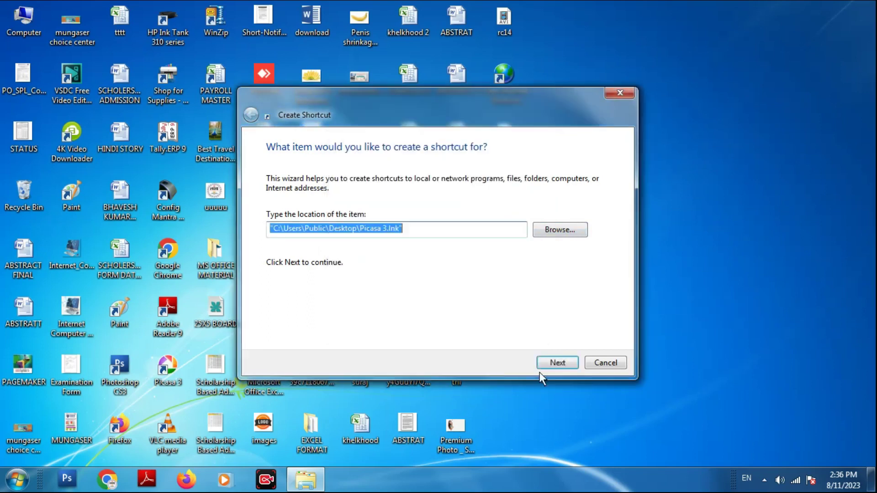
pyautogui.click(555, 362)
pyautogui.click(557, 362)
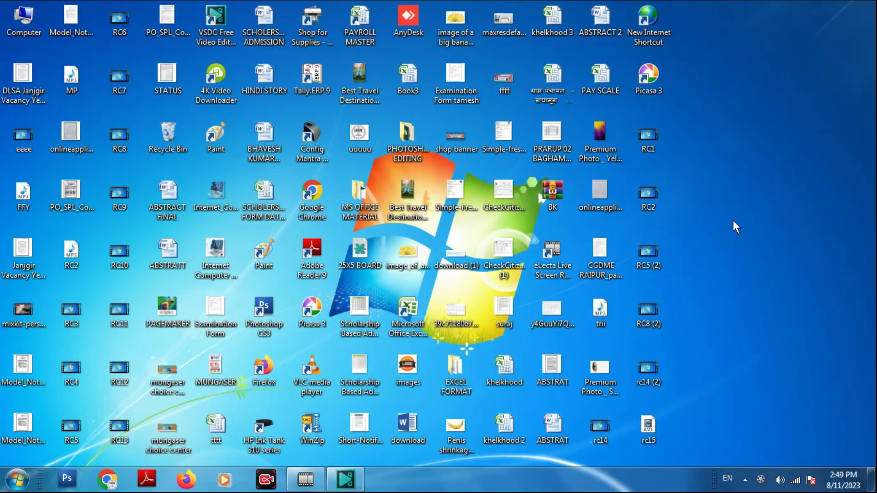
# Step: Create a new PageMaker 7.0 Publication on the desktop with its default name and open it briefly in PageMaker
pyautogui.rightClick(733, 220)
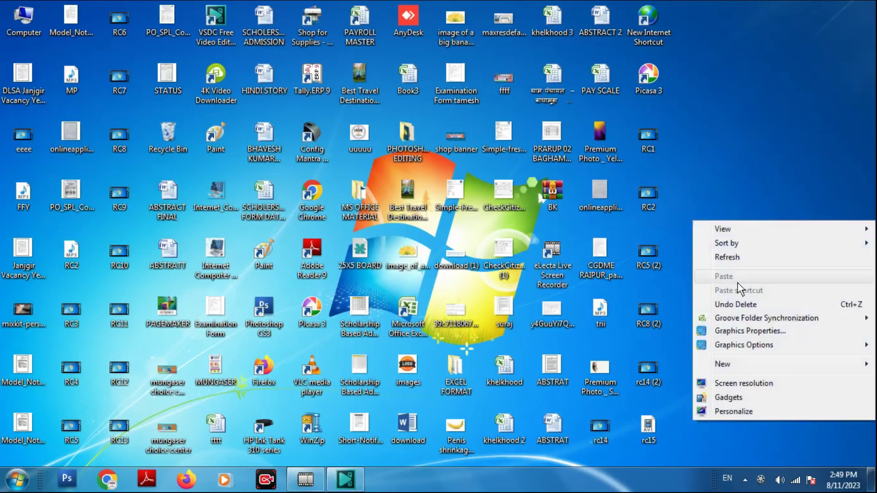
pyautogui.moveTo(728, 364)
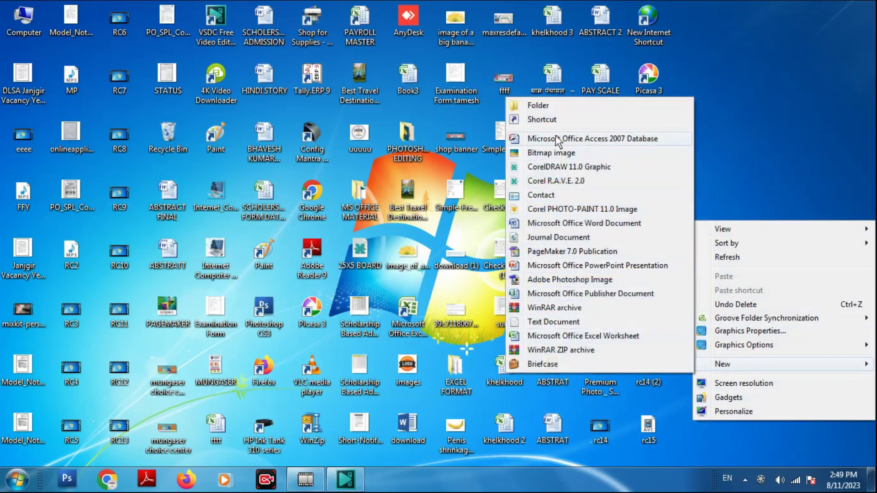
pyautogui.click(554, 251)
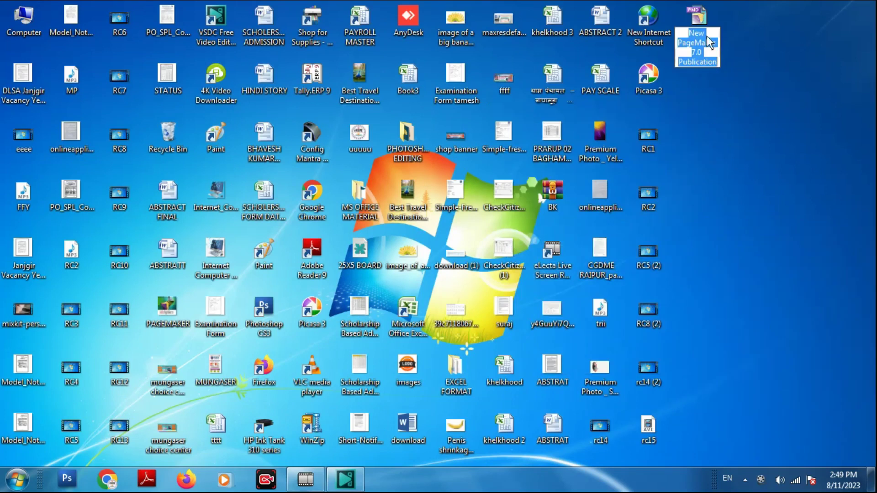
pyautogui.click(742, 41)
pyautogui.doubleClick(697, 21)
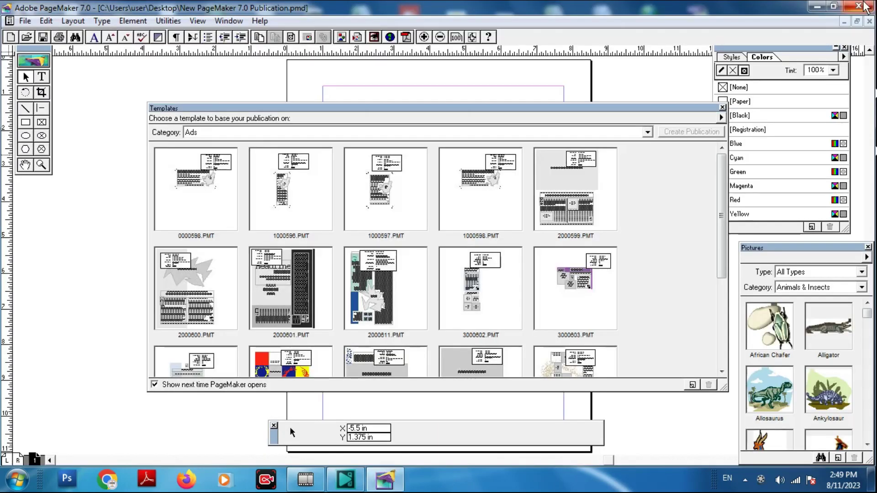
pyautogui.click(859, 6)
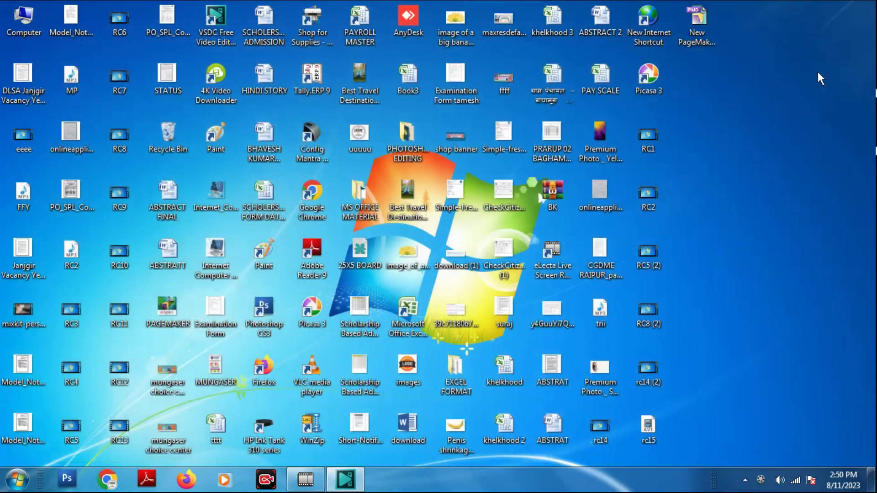
# Step: Open the desktop's screen resolution settings and examine the available displays and the resolution range
pyautogui.rightClick(743, 210)
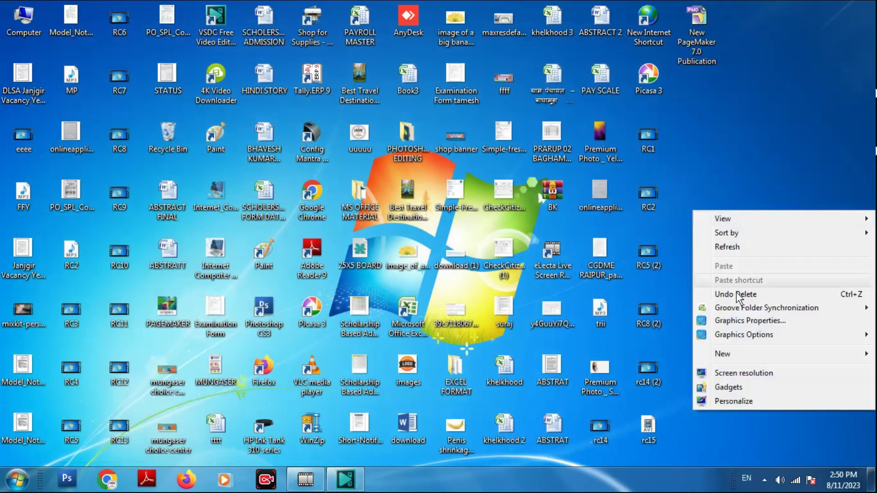
pyautogui.click(736, 380)
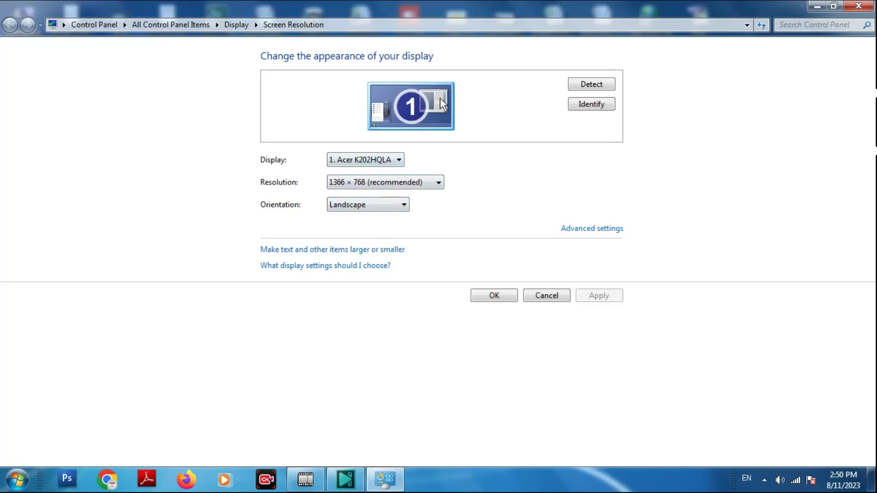
pyautogui.click(380, 158)
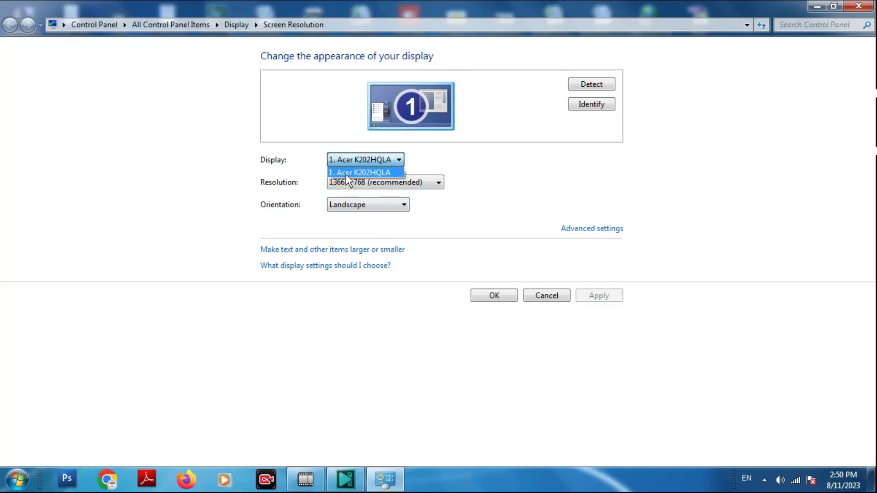
pyautogui.click(372, 172)
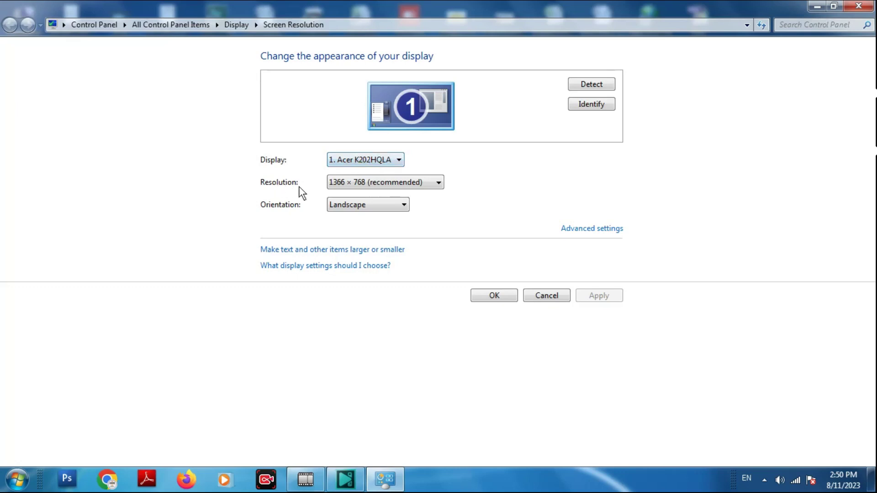
pyautogui.click(396, 183)
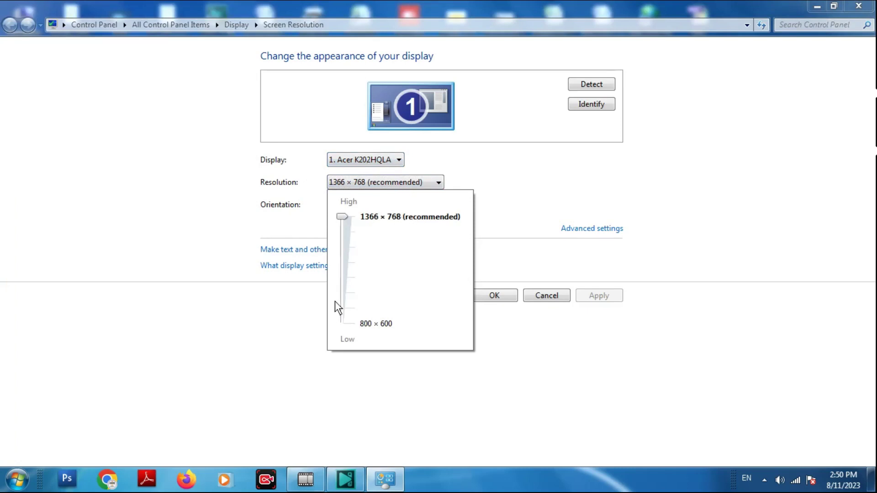
pyautogui.click(493, 199)
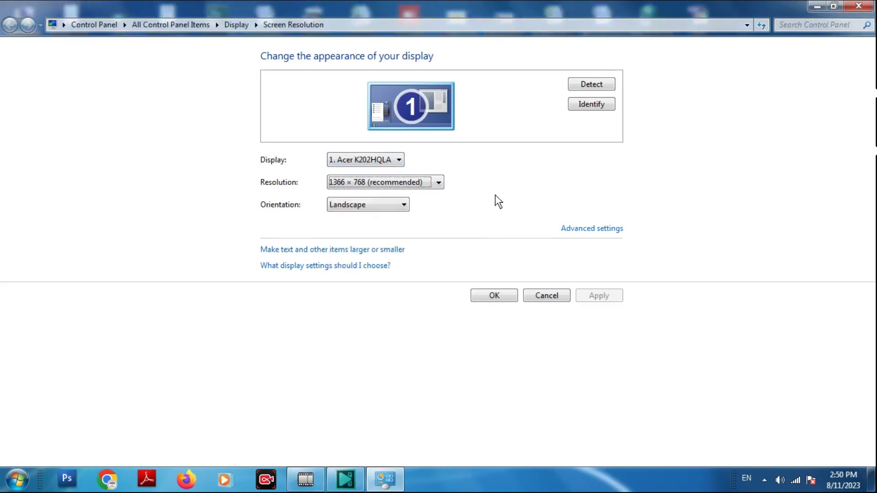
# Step: Examine the display orientation options, try Portrait without applying it, return to Landscape and close the screen resolution settings
pyautogui.click(364, 204)
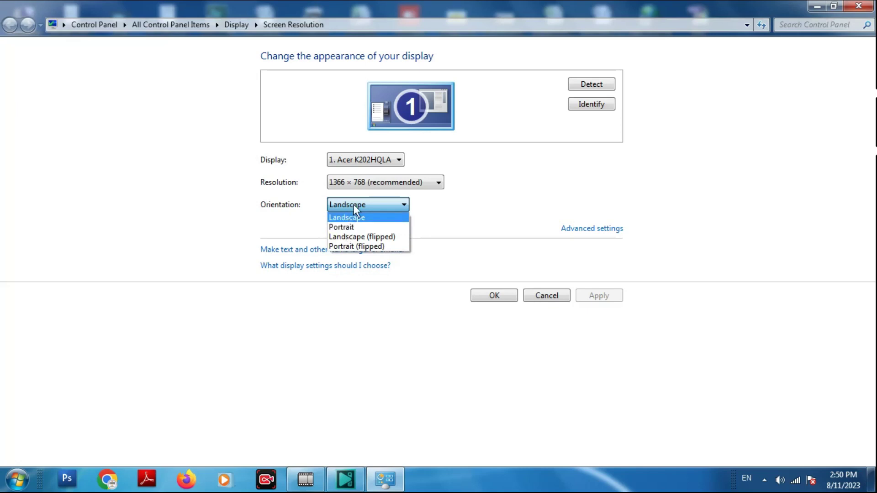
pyautogui.click(388, 204)
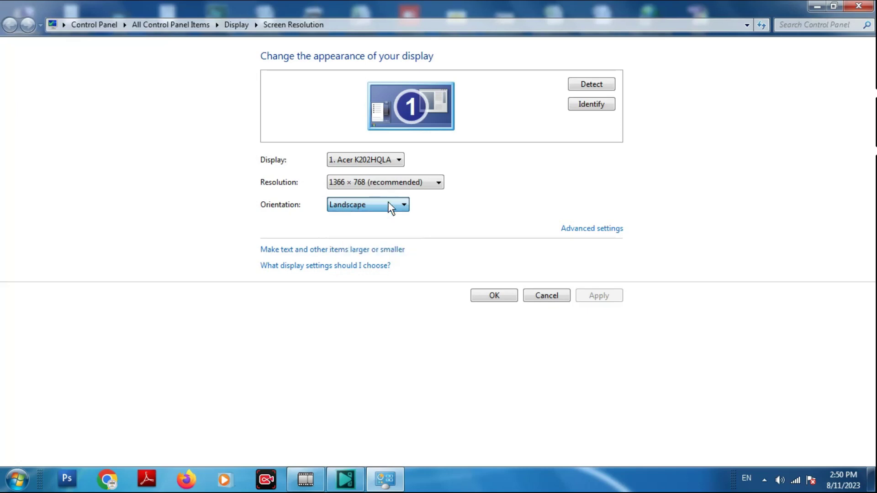
pyautogui.click(368, 205)
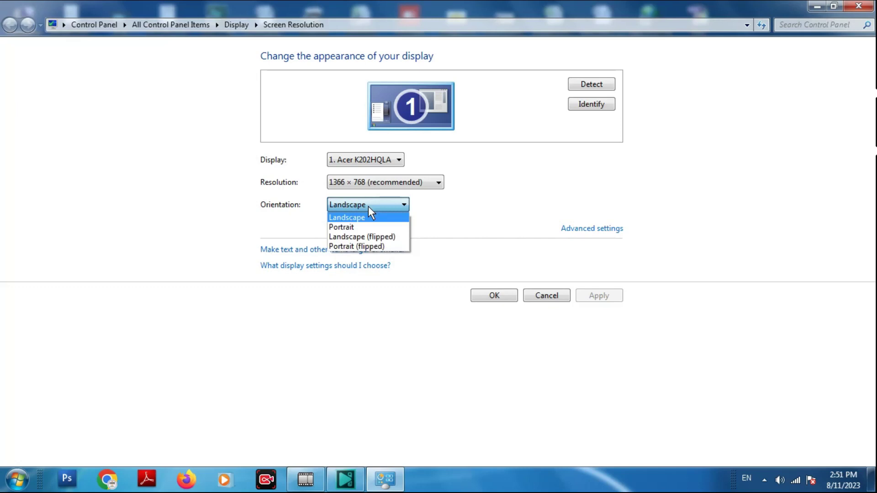
pyautogui.click(353, 227)
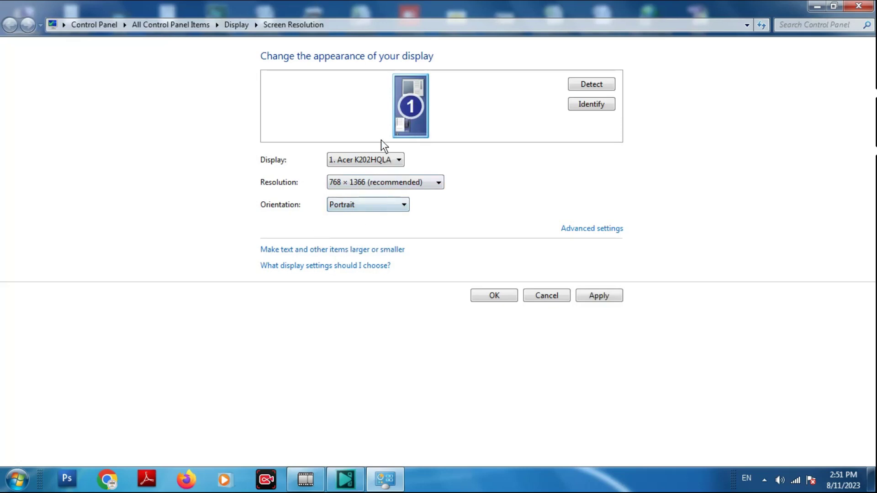
pyautogui.click(360, 208)
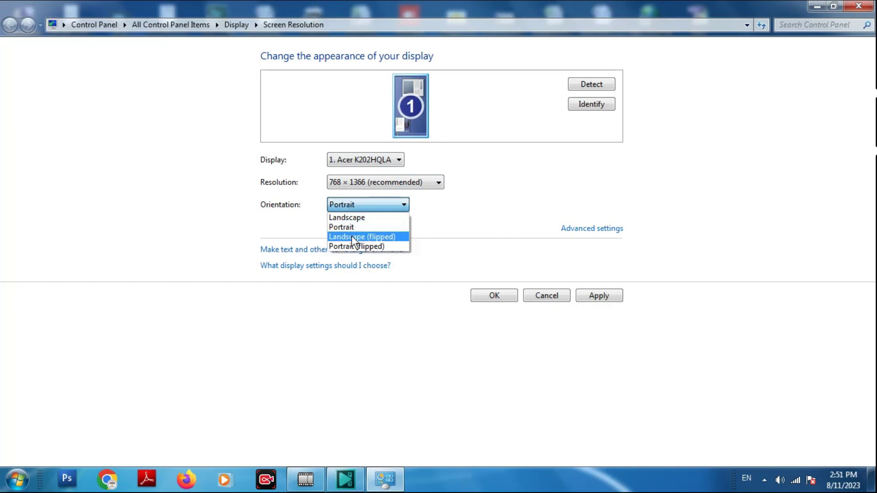
pyautogui.click(347, 219)
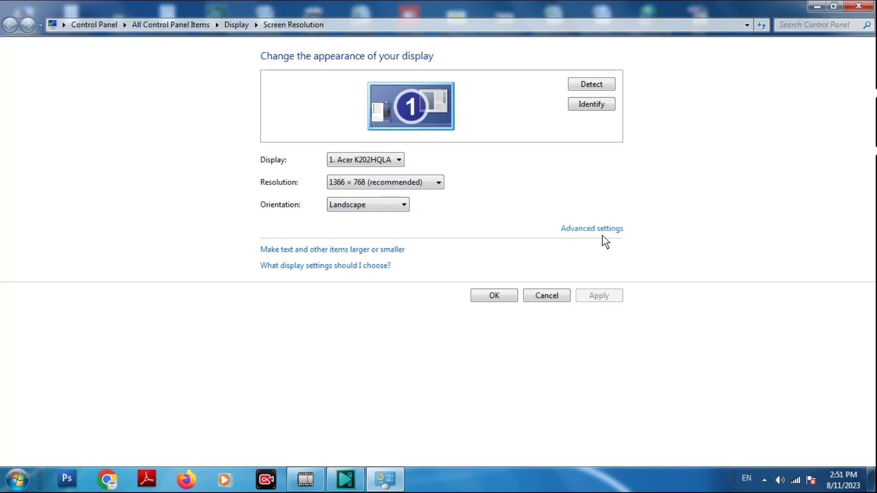
pyautogui.click(859, 6)
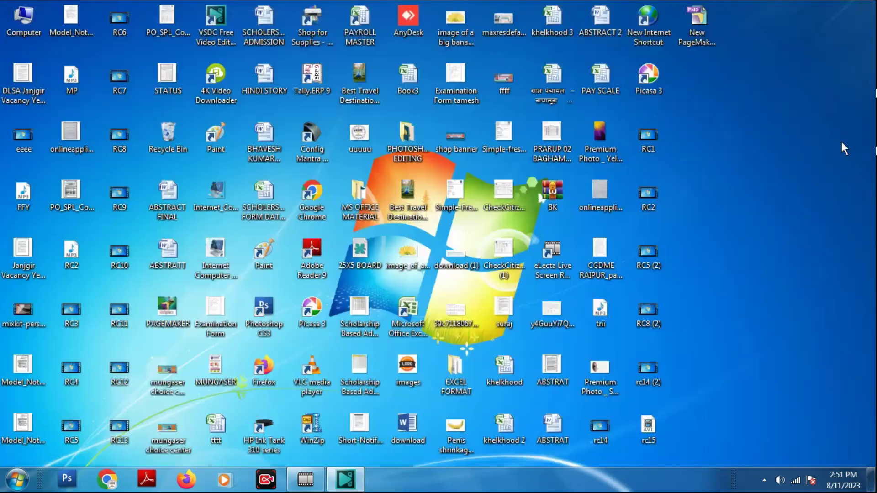
# Step: Open the desktop gadgets gallery from the desktop, view the available gadgets and close it
pyautogui.rightClick(725, 279)
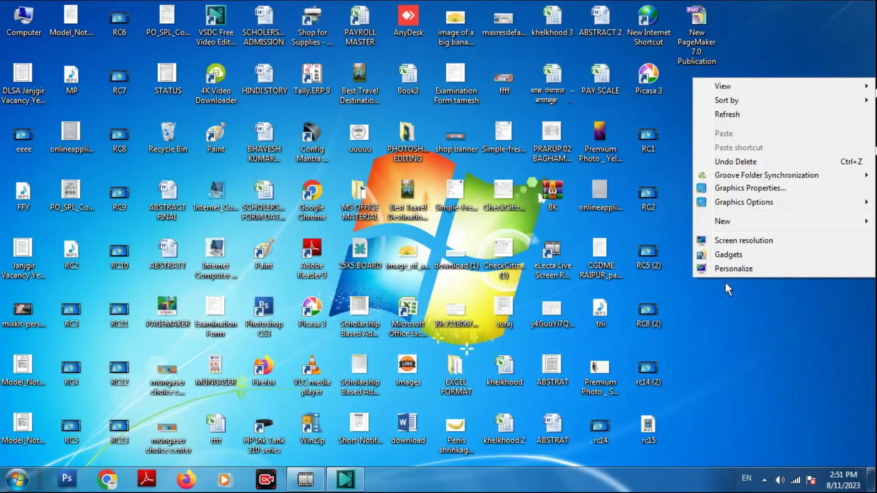
pyautogui.click(731, 254)
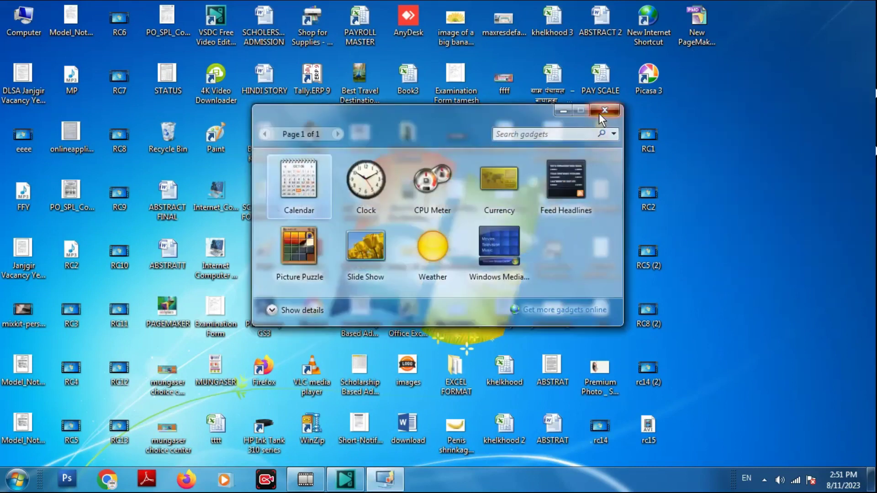
pyautogui.click(599, 114)
# Step: Open the desktop's personalization settings, view the available themes and close the window
pyautogui.rightClick(736, 231)
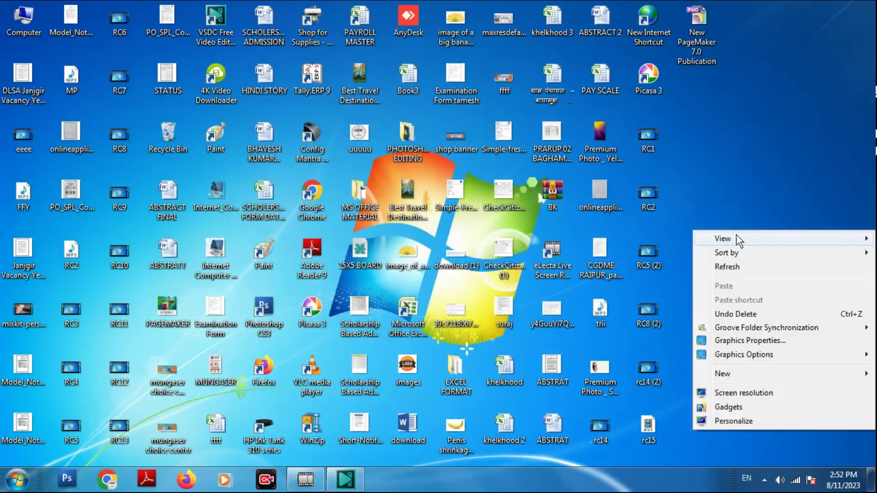
pyautogui.click(732, 425)
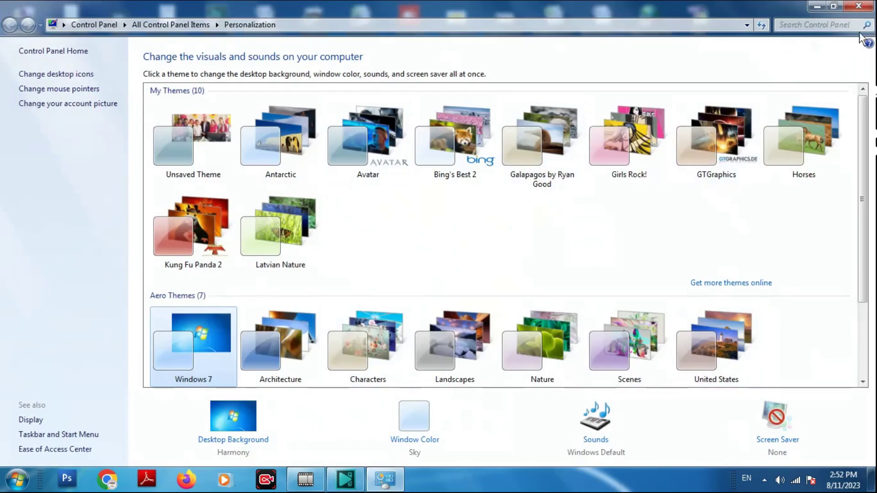
pyautogui.click(859, 6)
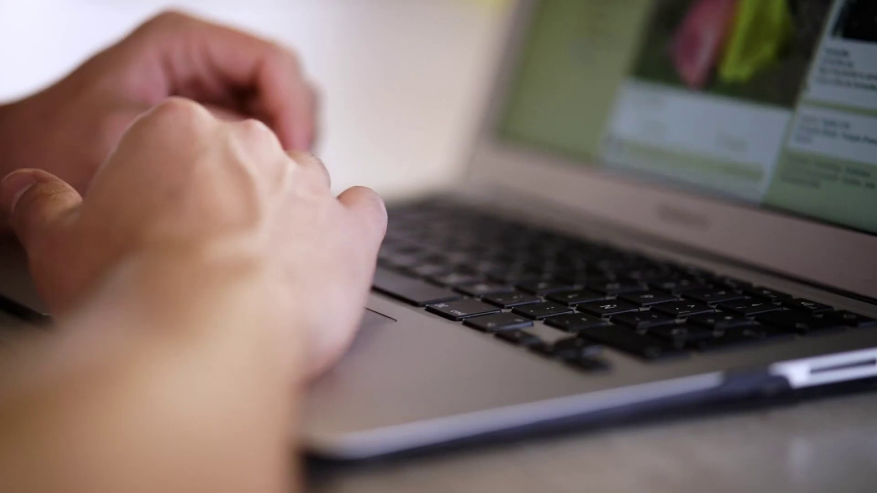